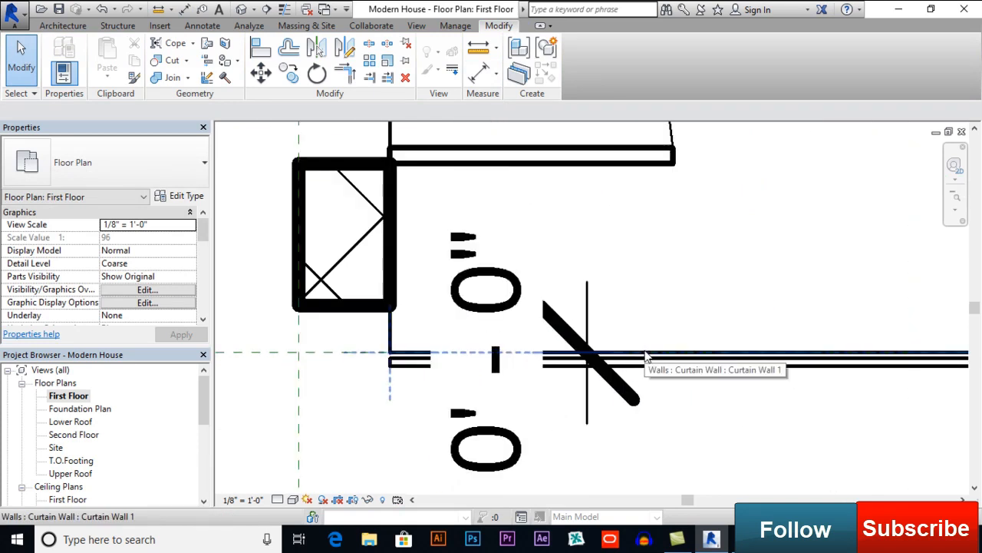
Set the dimension between the lower horizontal curtain wall and its reference plane to 2 1/2".
{"action": "left_click", "coordinate": [644, 356]}
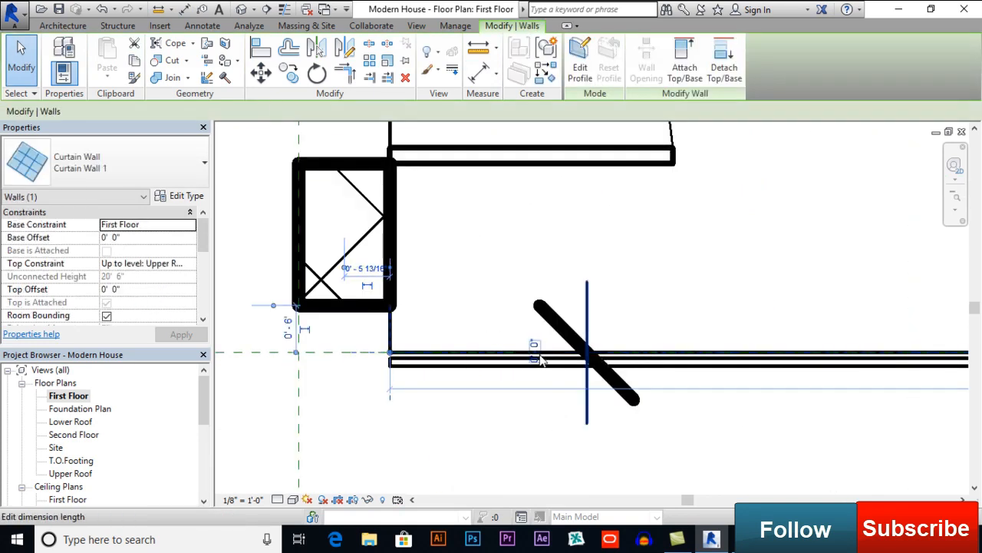
{"action": "left_click", "coordinate": [537, 349]}
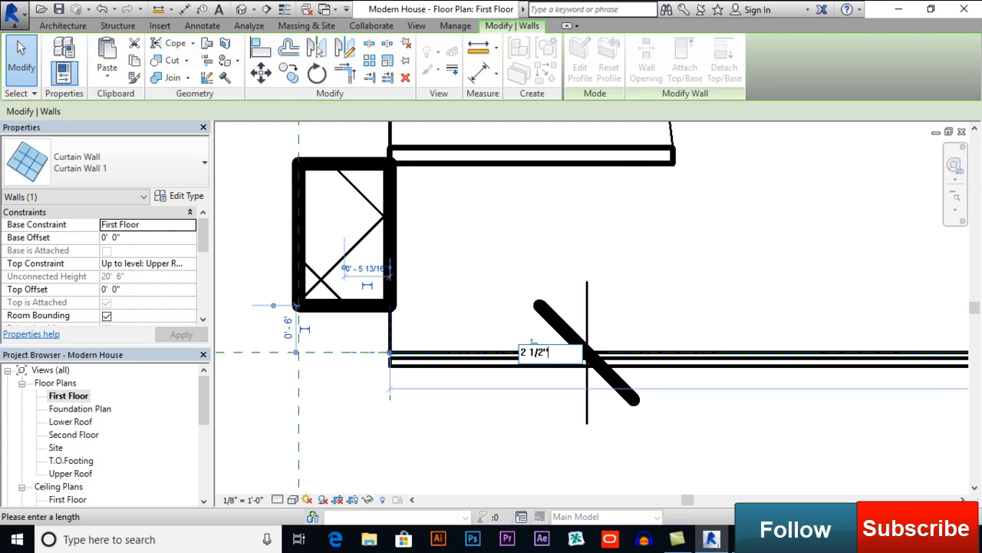
{"action": "key", "text": "Return"}
{"action": "key", "text": "Escape"}
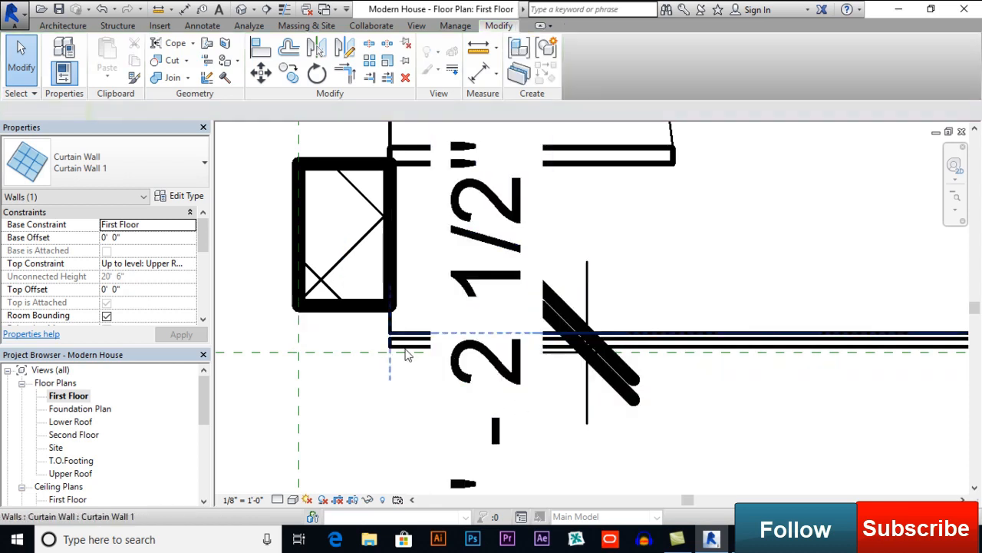
{"action": "left_click", "coordinate": [377, 389]}
{"action": "scroll", "coordinate": [455, 363], "scroll_direction": "down", "scroll_amount": 3}
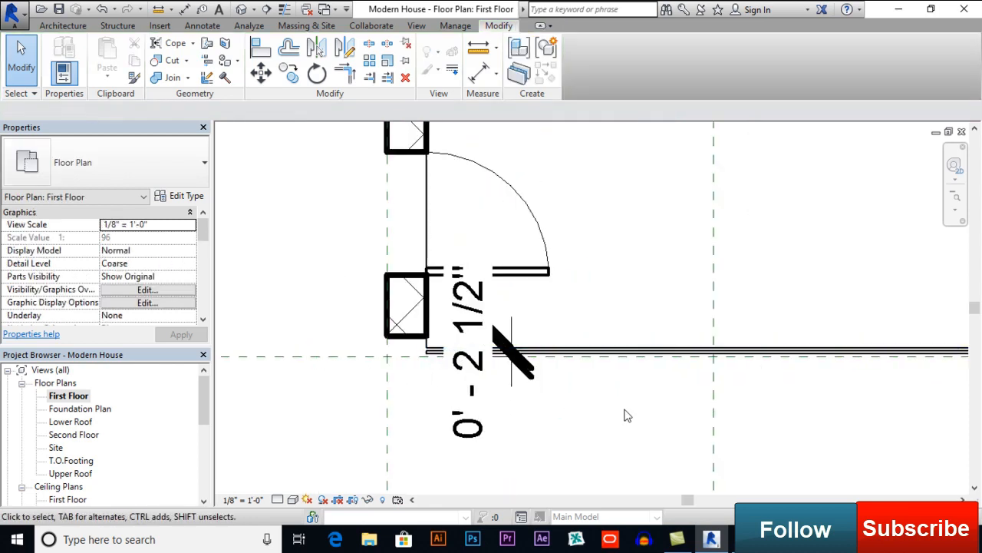
{"action": "scroll", "coordinate": [619, 407], "scroll_direction": "down", "scroll_amount": 2}
{"action": "middle_click_drag", "start_coordinate": [750, 435], "coordinate": [468, 418]}
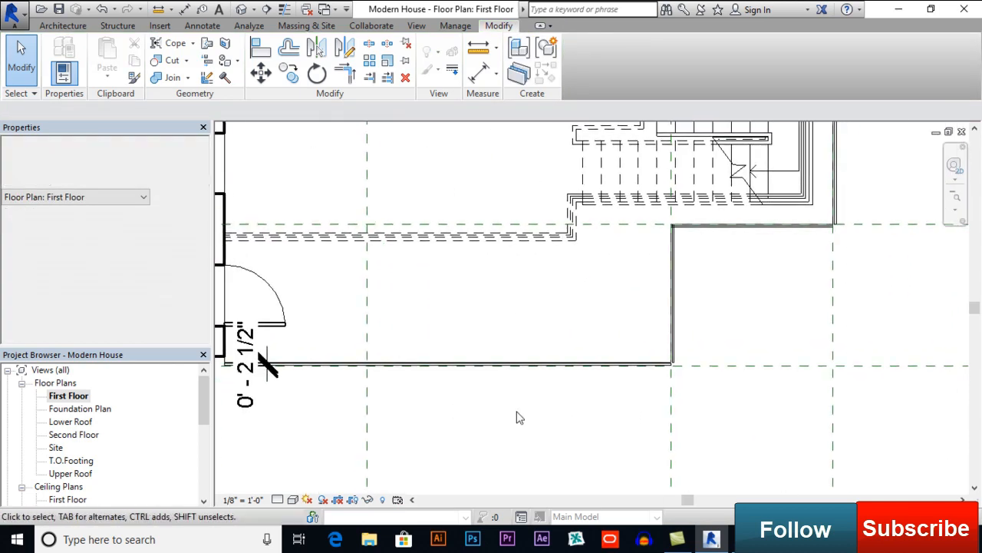
{"action": "scroll", "coordinate": [653, 364], "scroll_direction": "up", "scroll_amount": 4}
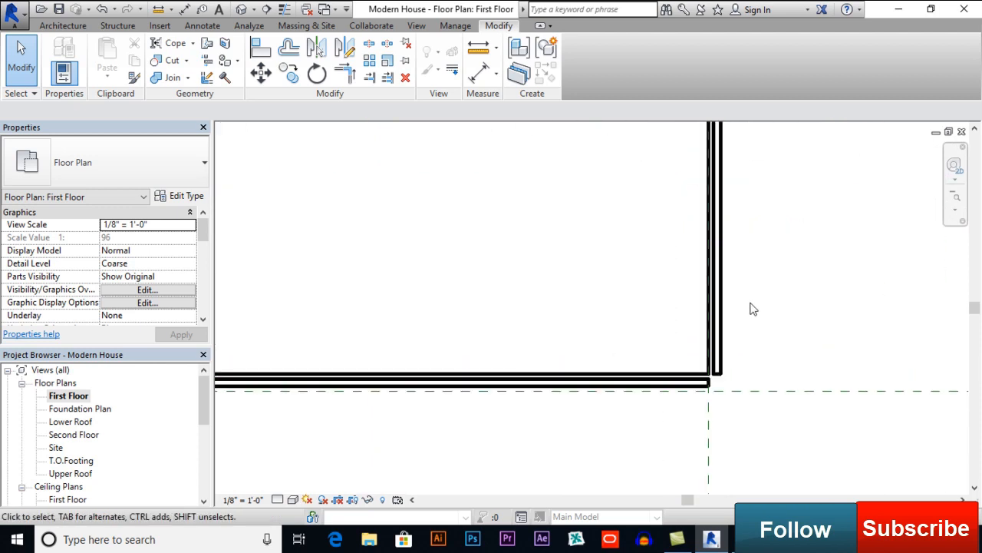
{"action": "left_click", "coordinate": [482, 75]}
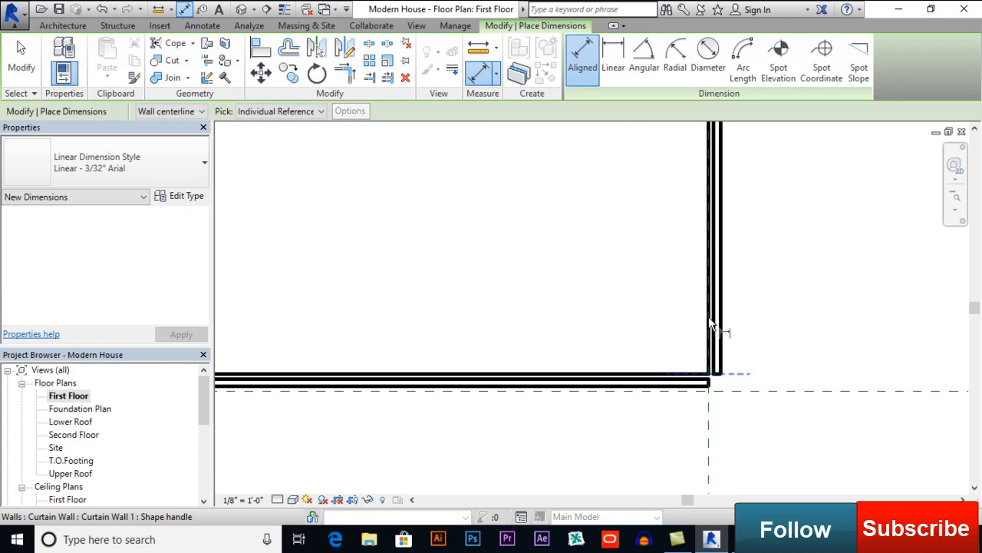
{"action": "left_click", "coordinate": [710, 320]}
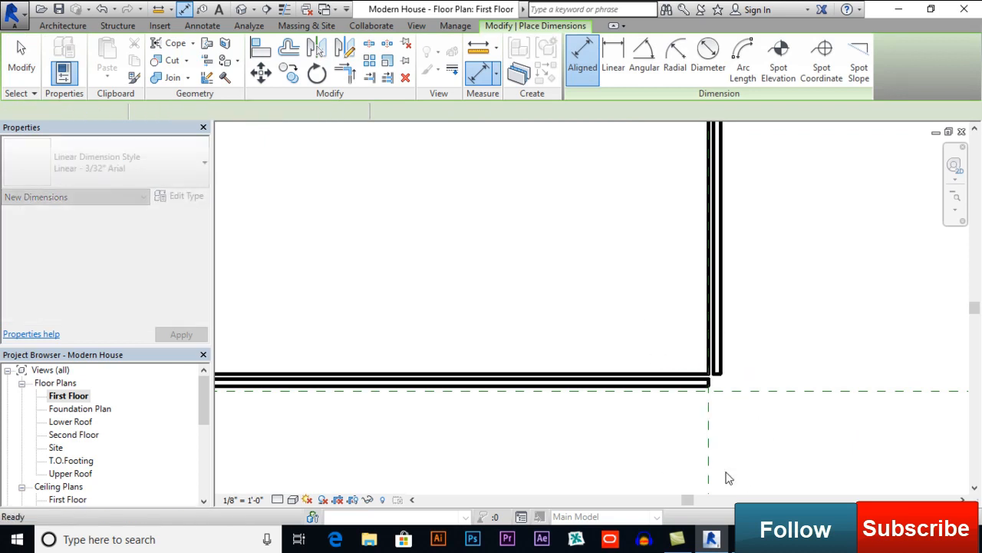
{"action": "scroll", "coordinate": [726, 471], "scroll_direction": "down", "scroll_amount": 2}
{"action": "key", "text": "Escape"}
{"action": "key", "text": "Escape"}
{"action": "scroll", "coordinate": [728, 322], "scroll_direction": "down", "scroll_amount": 2}
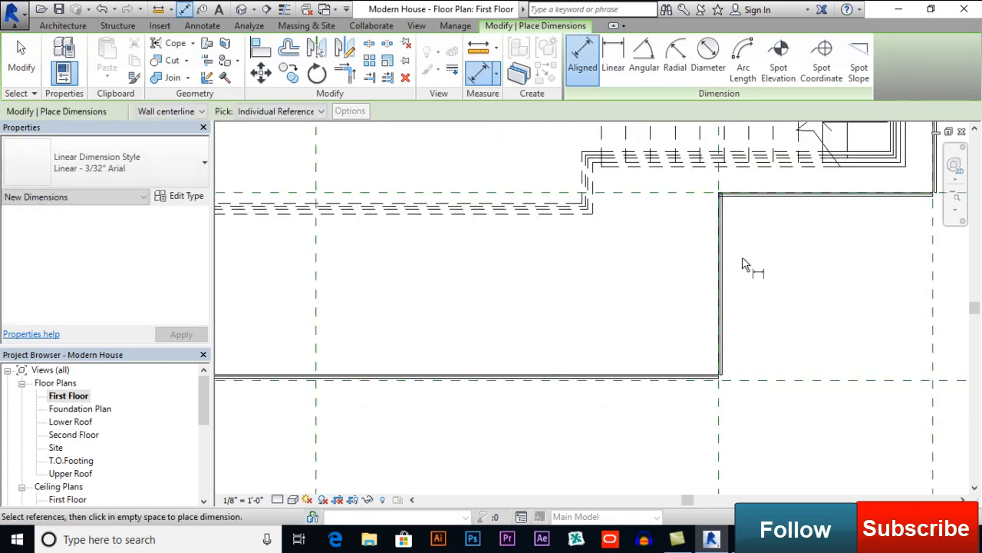
{"action": "scroll", "coordinate": [725, 177], "scroll_direction": "up", "scroll_amount": 4}
{"action": "scroll", "coordinate": [725, 188], "scroll_direction": "up", "scroll_amount": 1}
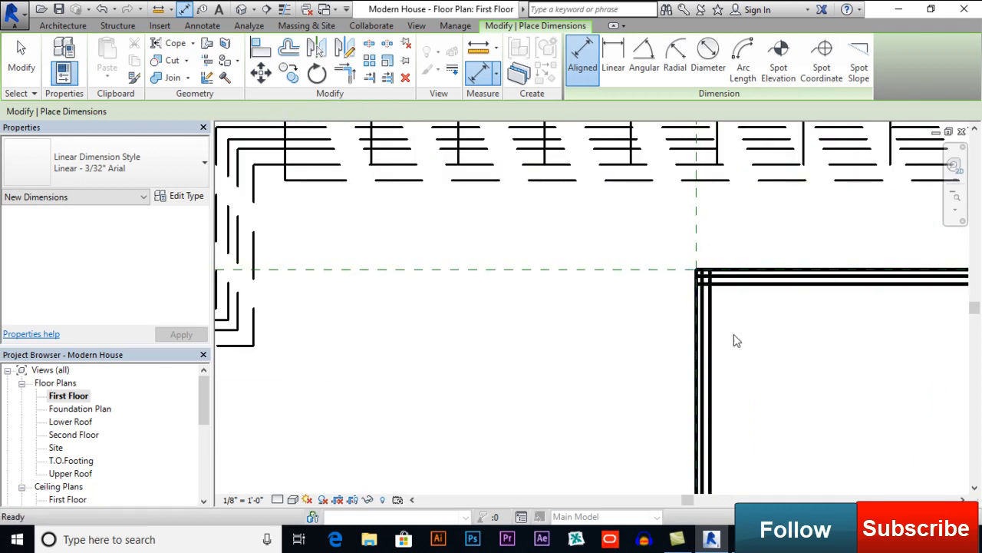
{"action": "key", "text": "Escape"}
{"action": "key", "text": "Escape"}
{"action": "middle_click_drag", "start_coordinate": [767, 324], "coordinate": [749, 268]}
Dimension the vertical curtain wall's upper end to the horizontal reference plane at the inner corner.
{"action": "left_click", "coordinate": [475, 78]}
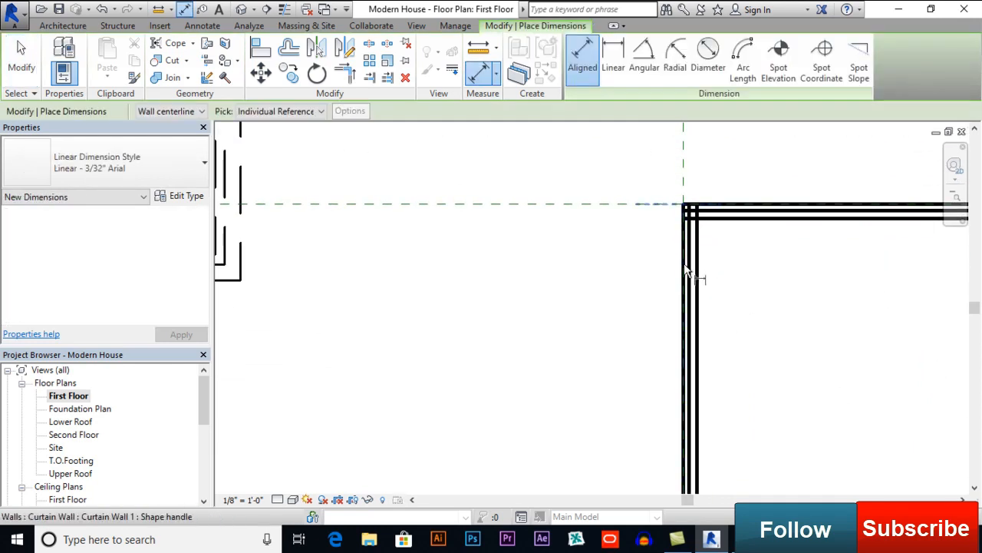
{"action": "left_click", "coordinate": [687, 276]}
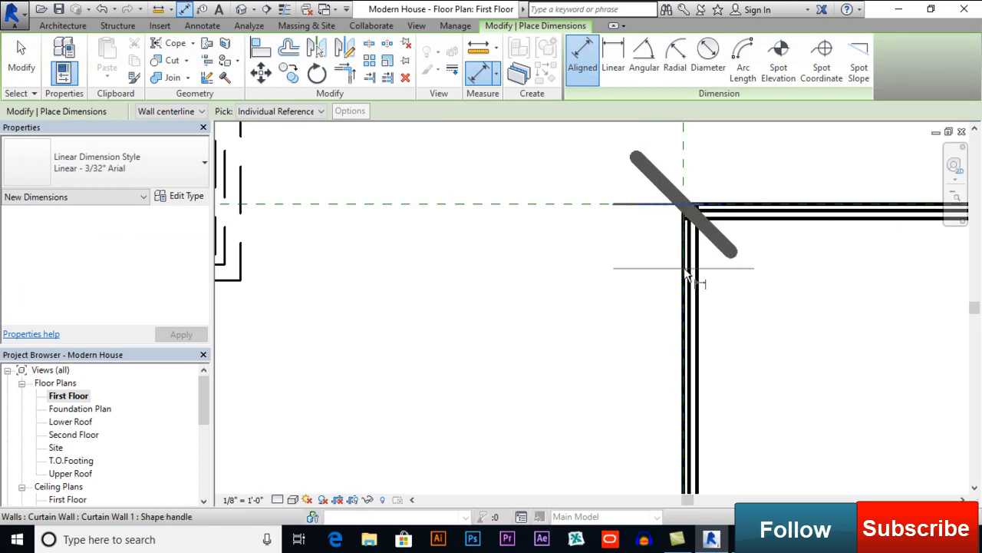
{"action": "left_click", "coordinate": [684, 161]}
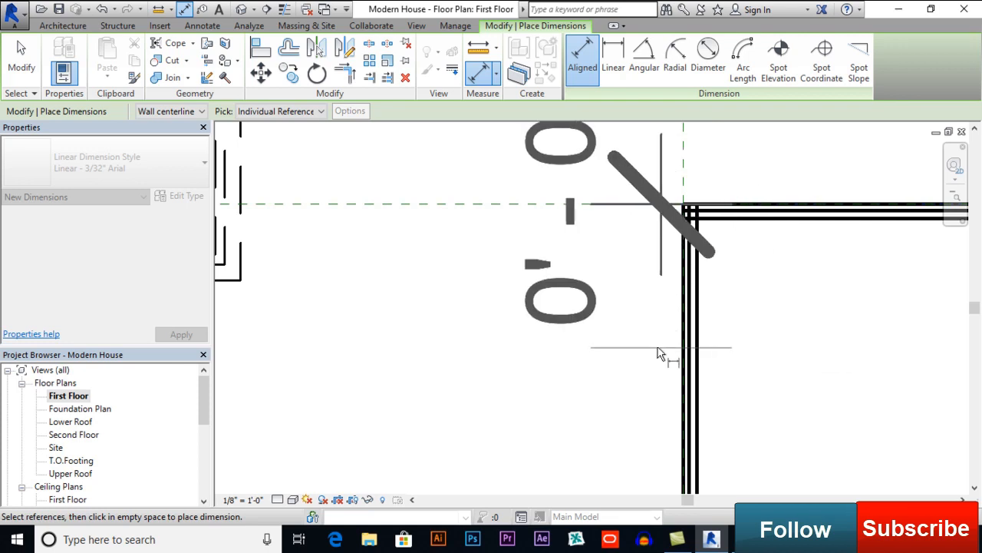
{"action": "left_click", "coordinate": [635, 341]}
{"action": "scroll", "coordinate": [634, 338], "scroll_direction": "down", "scroll_amount": 2}
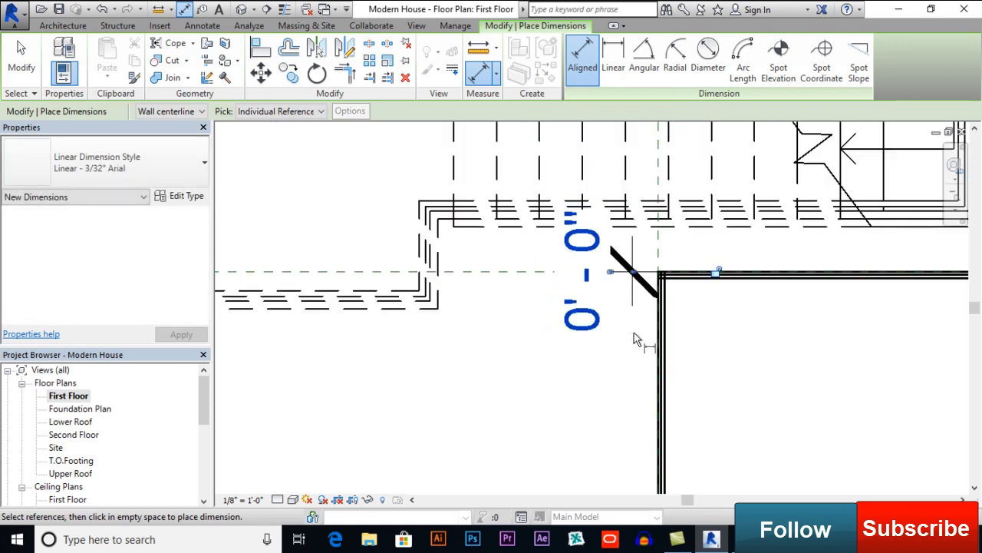
{"action": "left_click", "coordinate": [21, 58]}
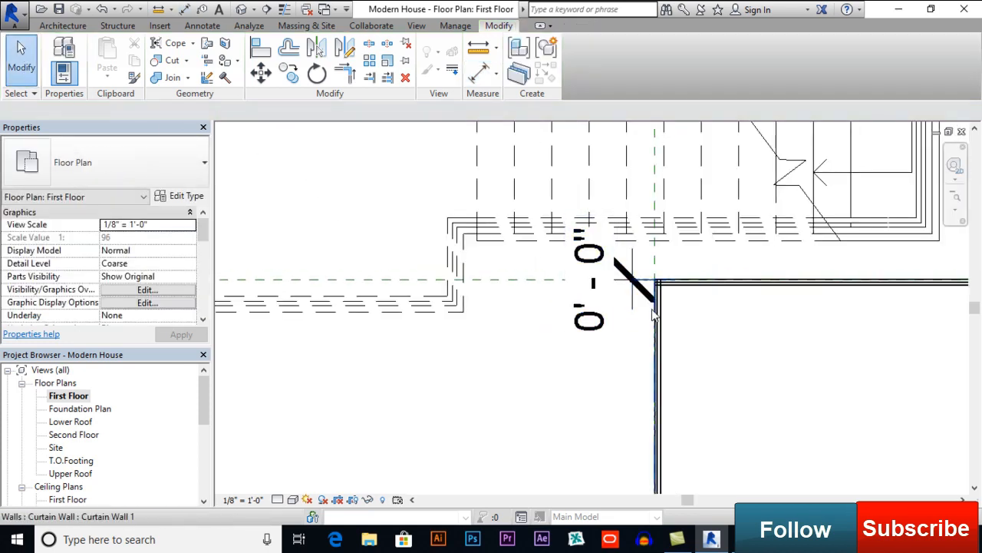
Try to set the inner corner dimension to 2 1/2" with the vertical curtain wall selected.
{"action": "left_click", "coordinate": [653, 315]}
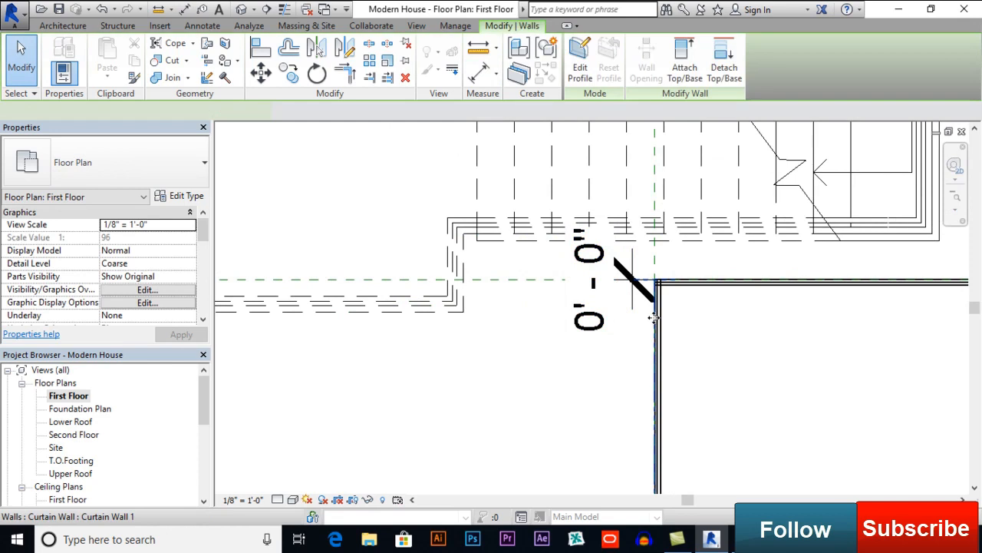
{"action": "left_click", "coordinate": [605, 286]}
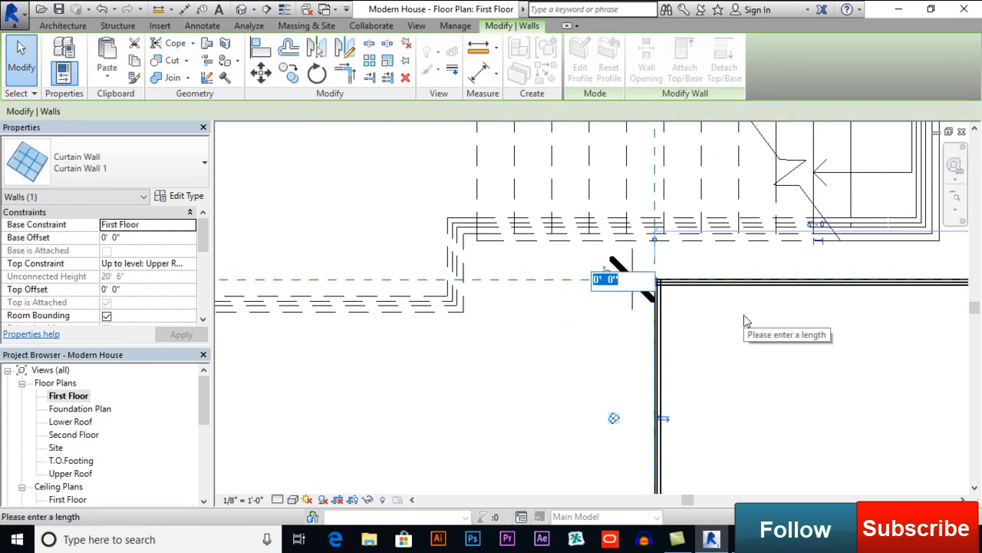
{"action": "type", "text": "2"}
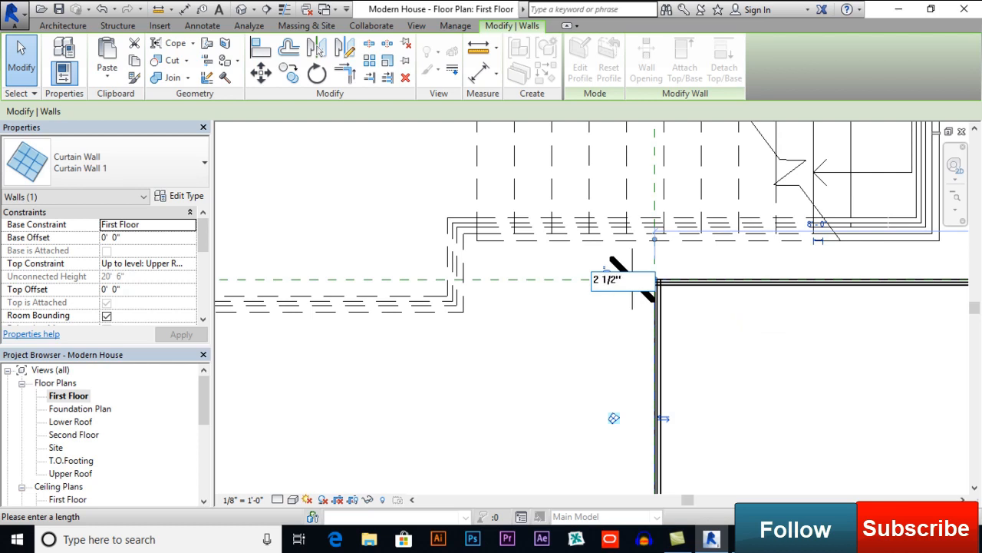
{"action": "type", "text": " 1/2\""}
{"action": "key", "text": "Return"}
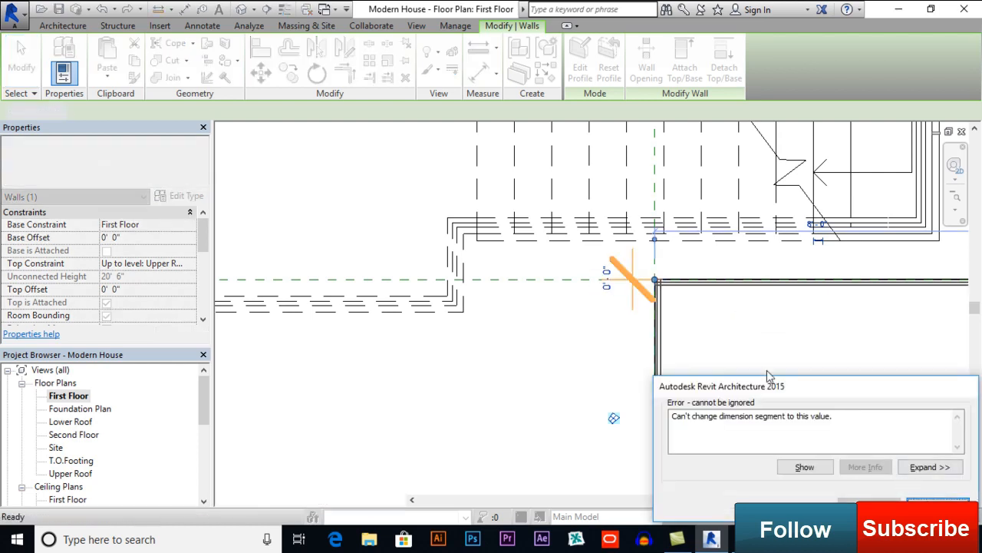
{"action": "key", "text": "Escape"}
{"action": "key", "text": "Escape"}
{"action": "scroll", "coordinate": [740, 340], "scroll_direction": "up", "scroll_amount": 2}
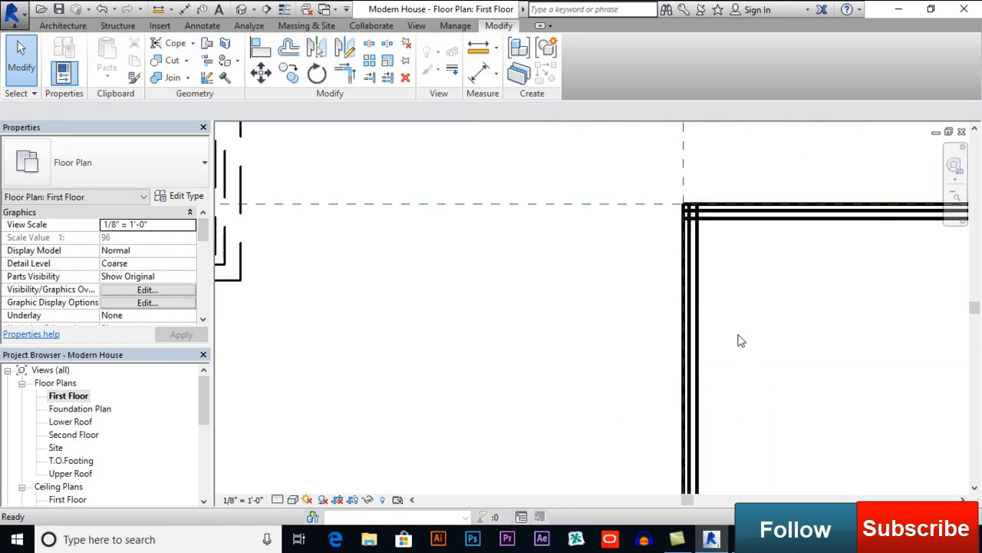
Place an aligned dimension between the vertical curtain wall and the vertical reference plane near the wall's lower corner.
{"action": "left_click", "coordinate": [471, 77]}
{"action": "middle_click_drag", "start_coordinate": [669, 330], "coordinate": [591, 153]}
{"action": "middle_click_drag", "start_coordinate": [657, 371], "coordinate": [698, 276]}
{"action": "scroll", "coordinate": [644, 406], "scroll_direction": "up", "scroll_amount": 2}
{"action": "scroll", "coordinate": [622, 394], "scroll_direction": "up", "scroll_amount": 1}
{"action": "left_click", "coordinate": [612, 349]}
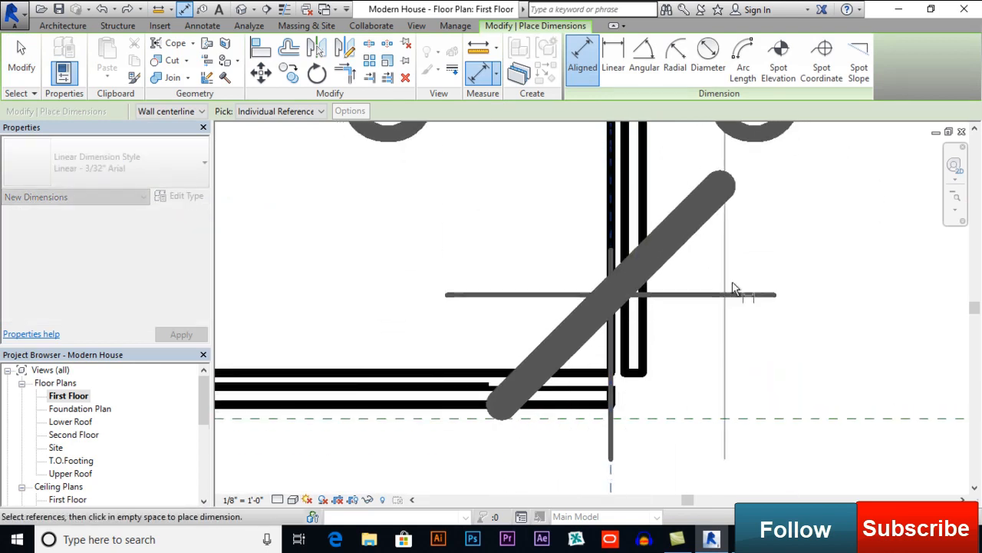
{"action": "scroll", "coordinate": [699, 340], "scroll_direction": "down", "scroll_amount": 5}
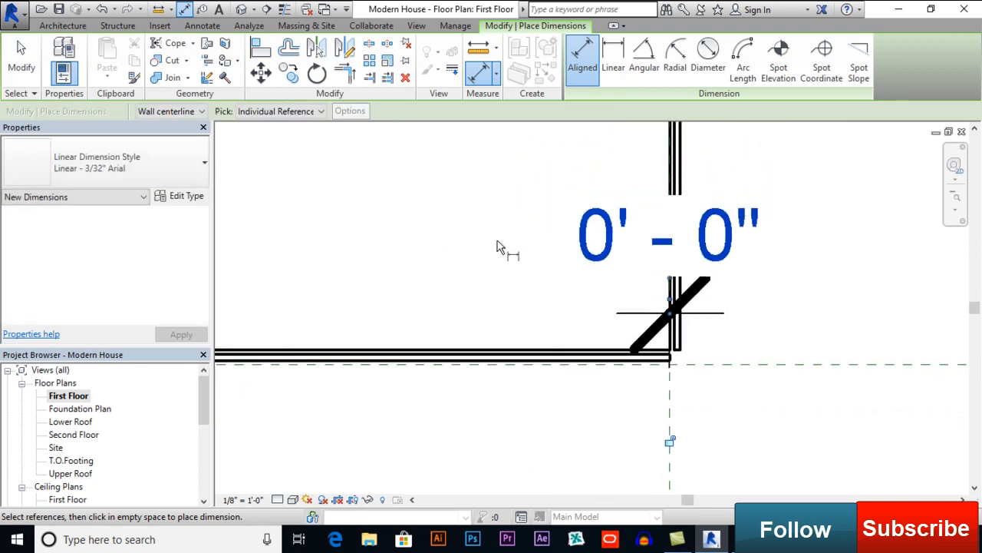
{"action": "left_click", "coordinate": [24, 71]}
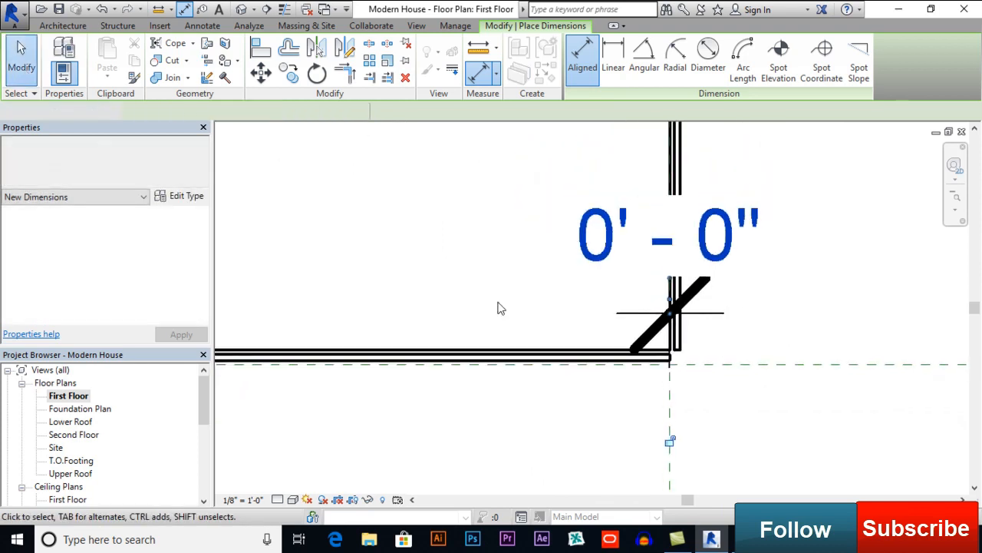
Set the vertical curtain wall's distance from its reference plane to 2 1/2".
{"action": "left_click", "coordinate": [670, 382]}
{"action": "middle_click_drag", "start_coordinate": [724, 359], "coordinate": [729, 466]}
{"action": "scroll", "coordinate": [729, 466], "scroll_direction": "down", "scroll_amount": 1}
{"action": "scroll", "coordinate": [726, 325], "scroll_direction": "down", "scroll_amount": 1}
{"action": "left_click", "coordinate": [687, 278]}
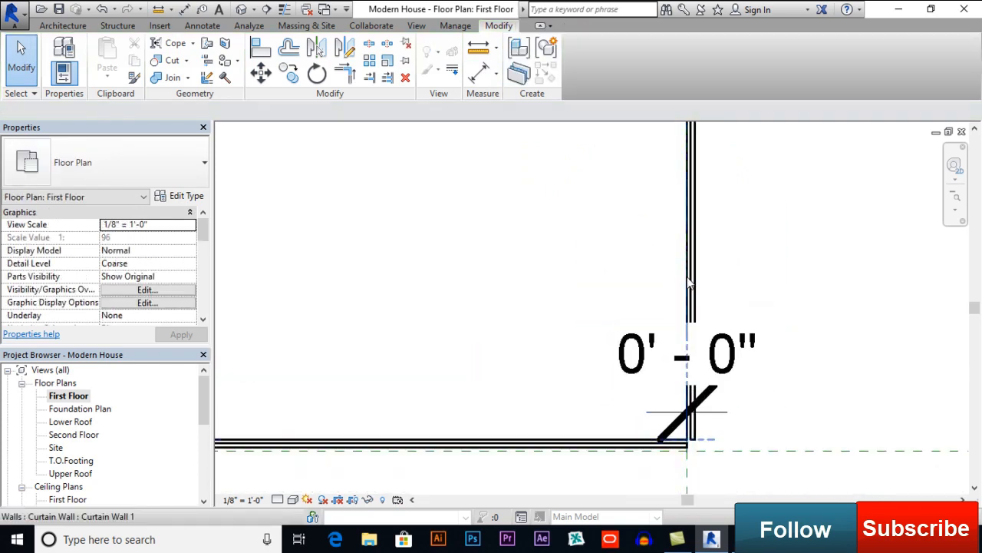
{"action": "left_click", "coordinate": [688, 389]}
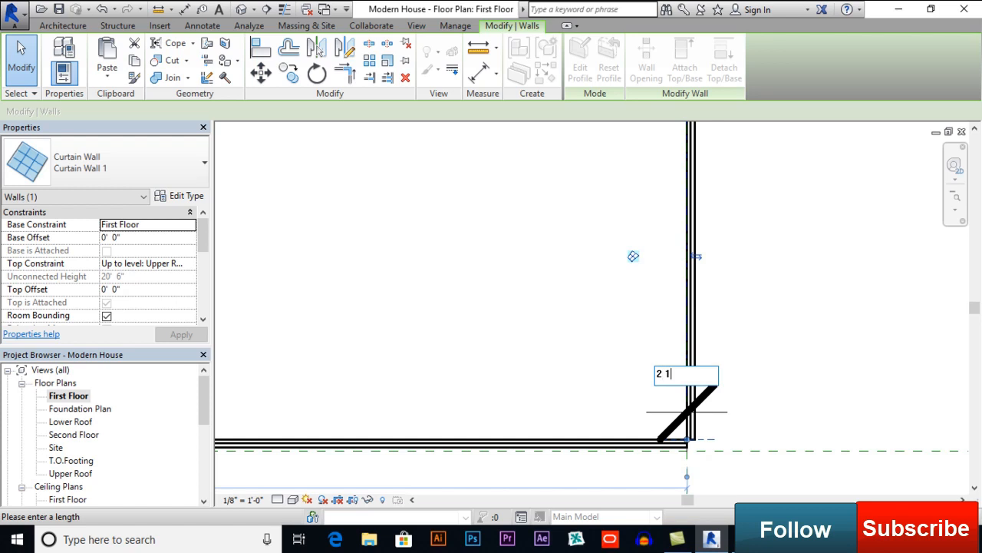
{"action": "type", "text": "2 1/2\""}
{"action": "key", "text": "Return"}
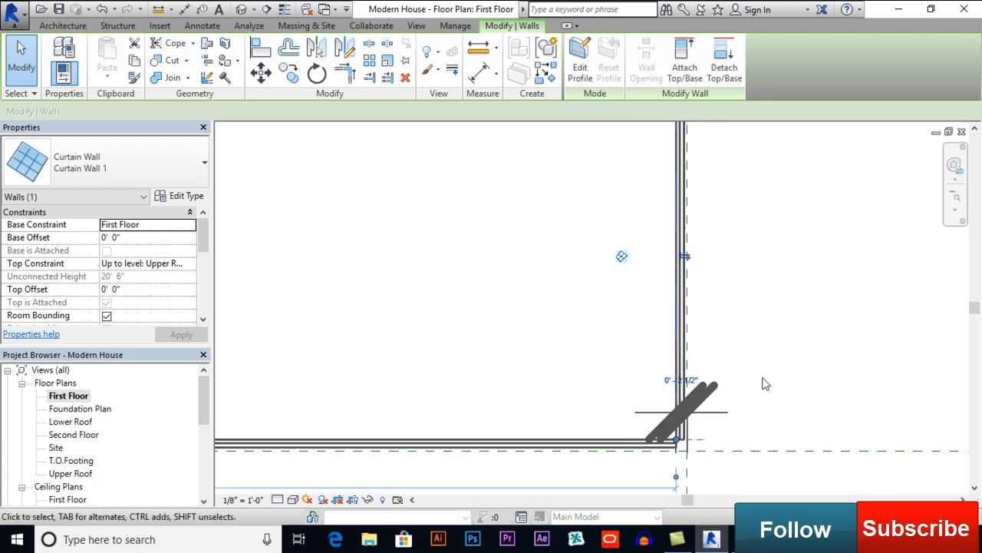
{"action": "left_click", "coordinate": [763, 384]}
Place an aligned dimension between the short horizontal curtain wall below the stairs and its horizontal reference plane.
{"action": "scroll", "coordinate": [666, 390], "scroll_direction": "down", "scroll_amount": 6}
{"action": "middle_click_drag", "start_coordinate": [723, 251], "coordinate": [658, 304]}
{"action": "scroll", "coordinate": [657, 302], "scroll_direction": "up", "scroll_amount": 4}
{"action": "middle_click_drag", "start_coordinate": [795, 338], "coordinate": [630, 350]}
{"action": "scroll", "coordinate": [630, 349], "scroll_direction": "up", "scroll_amount": 1}
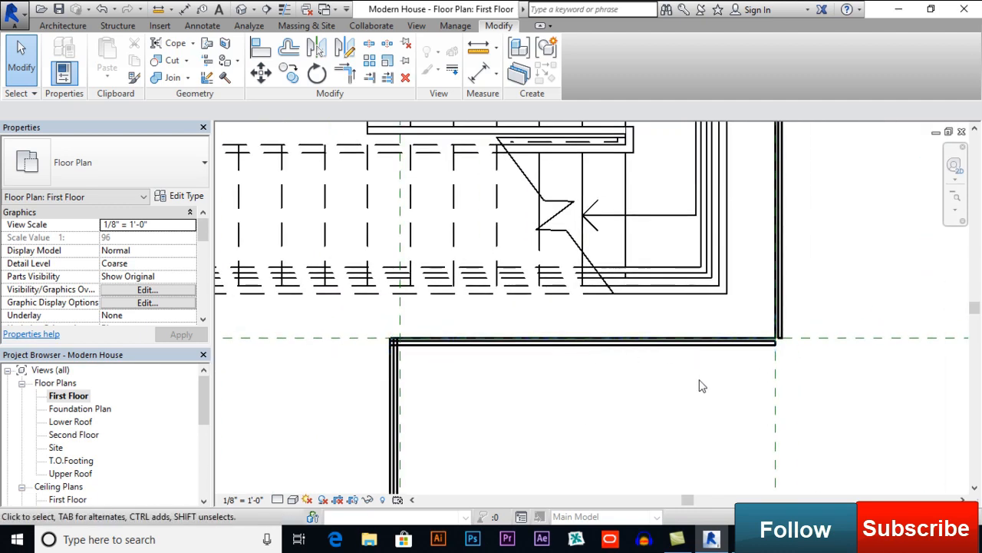
{"action": "left_click", "coordinate": [482, 77]}
{"action": "scroll", "coordinate": [775, 330], "scroll_direction": "up", "scroll_amount": 3}
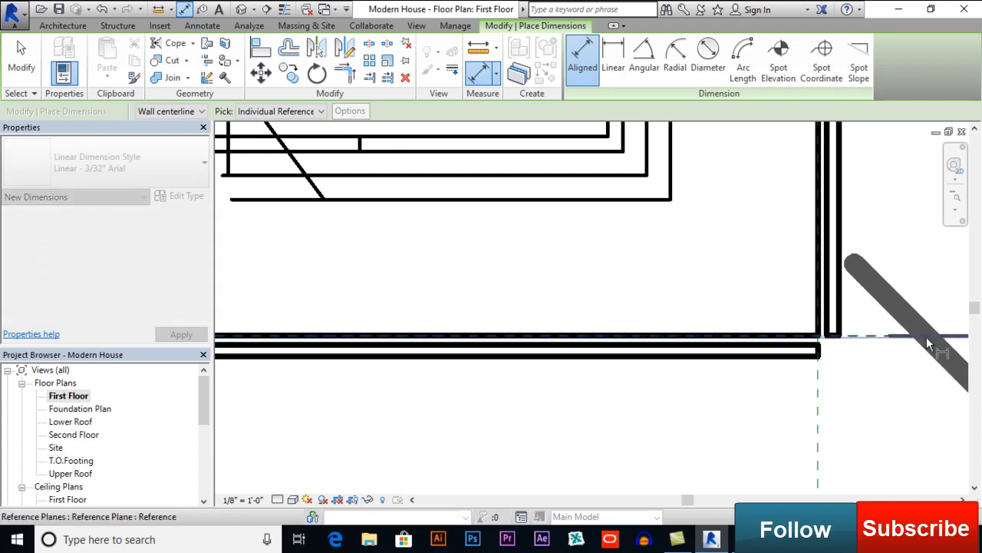
{"action": "scroll", "coordinate": [729, 366], "scroll_direction": "down", "scroll_amount": 2}
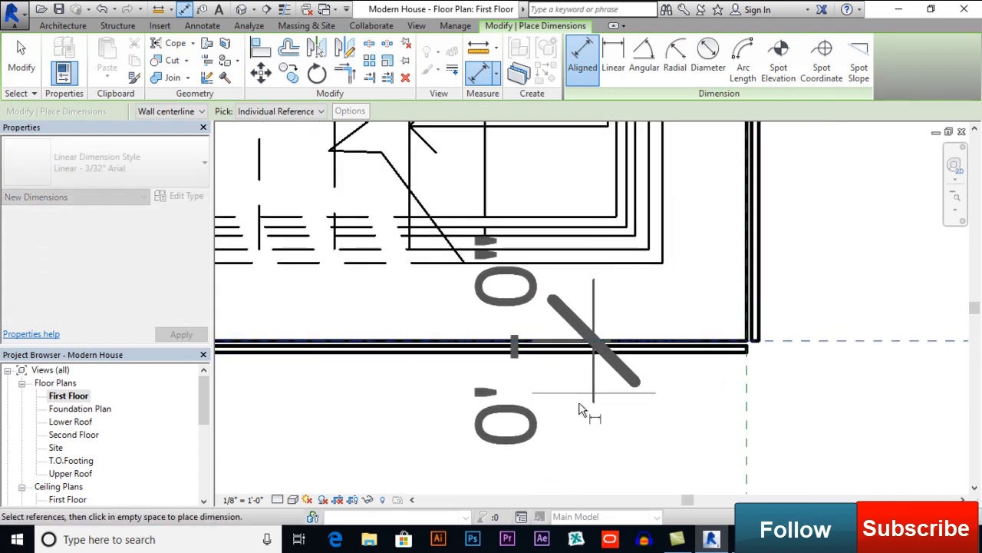
{"action": "key", "text": "Escape"}
{"action": "key", "text": "Escape"}
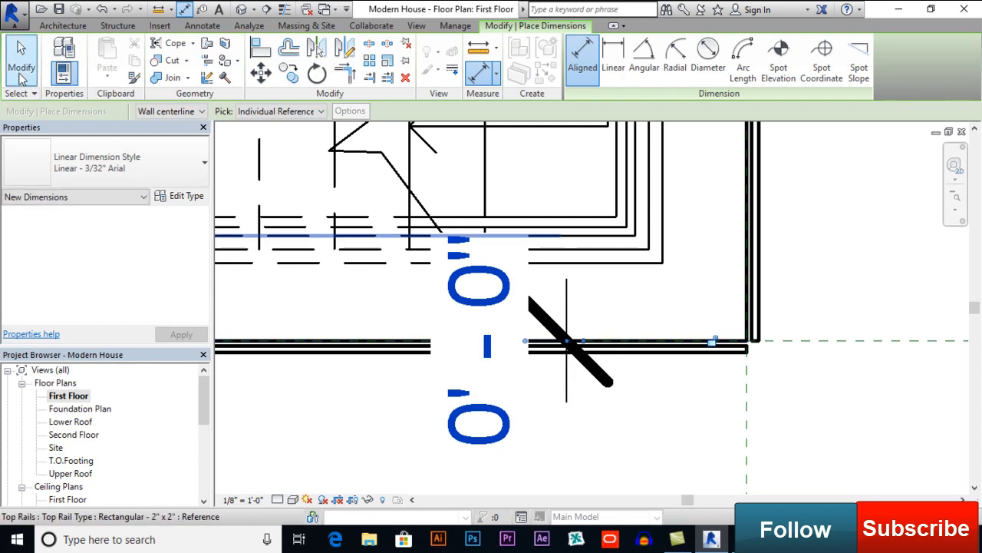
Set the short horizontal curtain wall's distance from its reference plane to 2 1/2".
{"action": "left_click", "coordinate": [728, 341]}
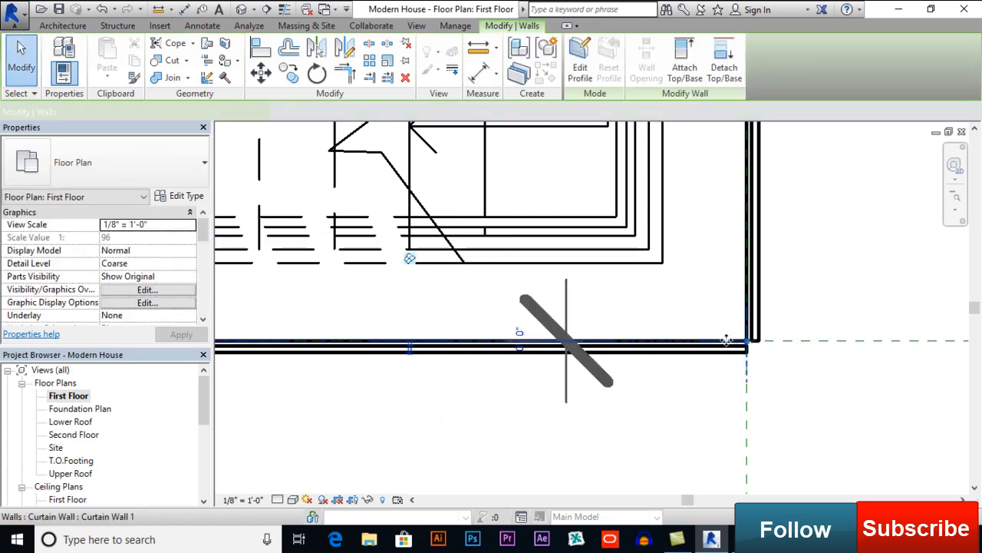
{"action": "left_click", "coordinate": [519, 338]}
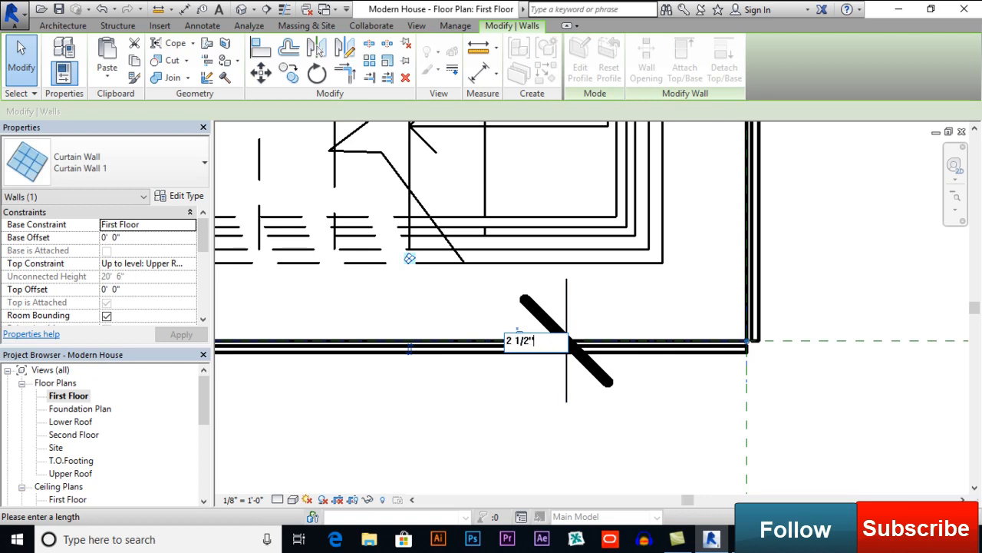
{"action": "key", "text": "Return"}
{"action": "key", "text": "Escape"}
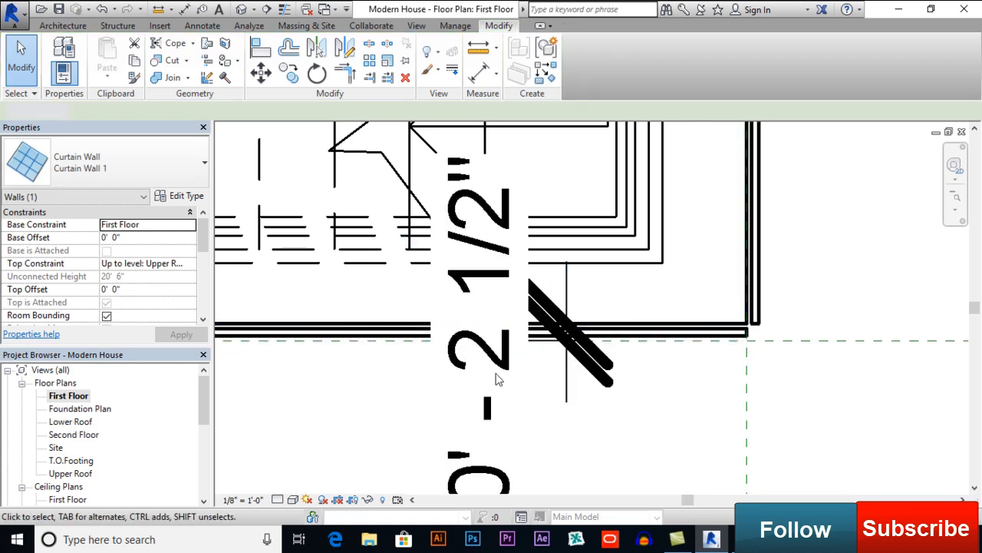
Place an aligned dimension between the vertical curtain wall beside the stairs and its vertical reference plane, near the wall's upper end.
{"action": "scroll", "coordinate": [656, 422], "scroll_direction": "down", "scroll_amount": 2}
{"action": "middle_click_drag", "start_coordinate": [782, 204], "coordinate": [762, 302]}
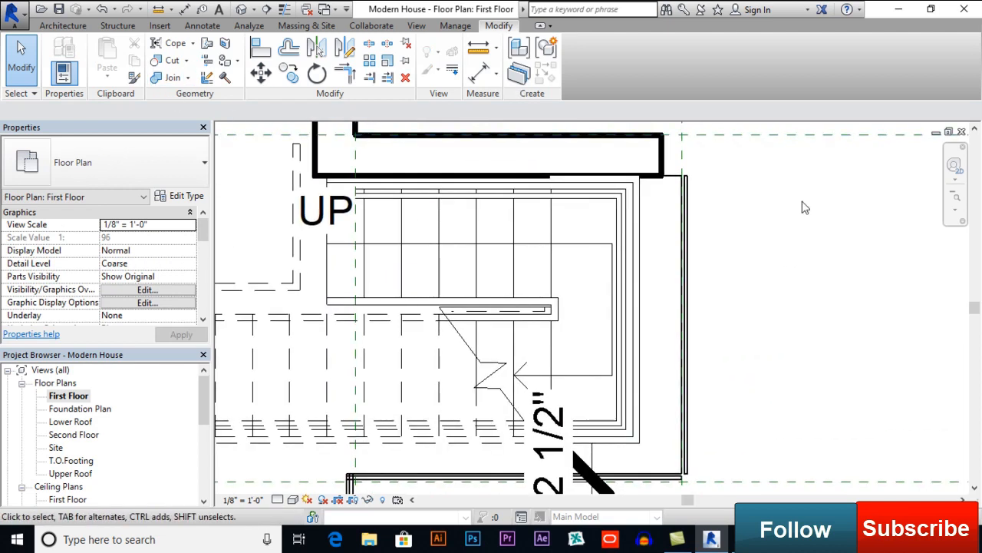
{"action": "left_click", "coordinate": [476, 73]}
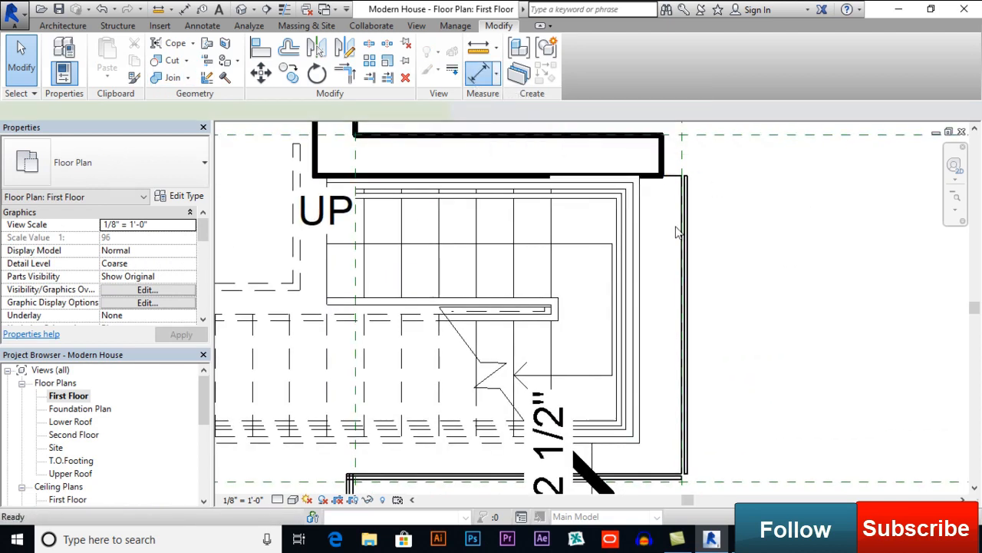
{"action": "scroll", "coordinate": [691, 208], "scroll_direction": "up", "scroll_amount": 3}
{"action": "middle_click_drag", "start_coordinate": [687, 363], "coordinate": [673, 382]}
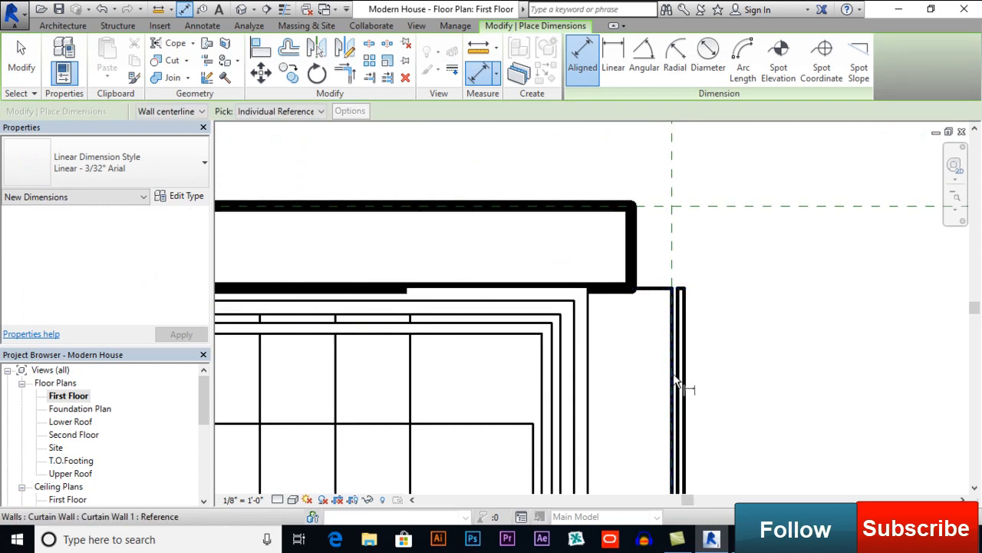
{"action": "left_click", "coordinate": [675, 384]}
{"action": "left_click", "coordinate": [672, 211]}
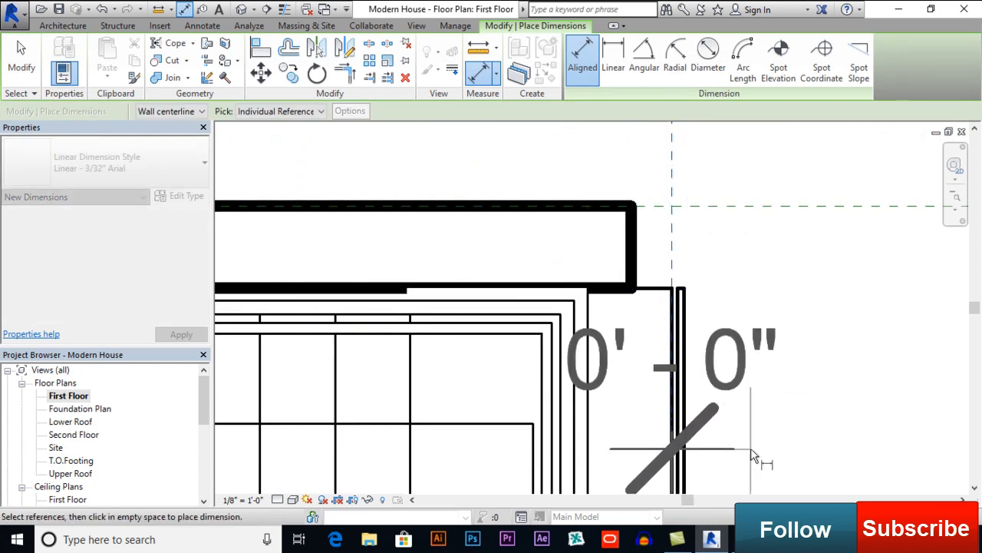
{"action": "left_click", "coordinate": [754, 456]}
{"action": "left_click", "coordinate": [21, 60]}
{"action": "middle_click_drag", "start_coordinate": [738, 353], "coordinate": [755, 199]}
{"action": "key", "text": "Escape"}
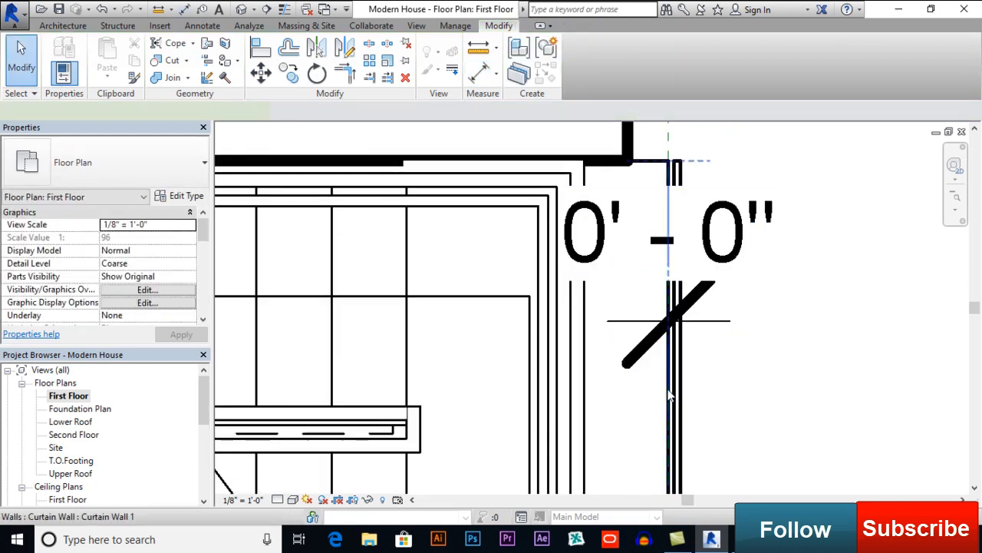
Set the distance of the vertical curtain wall beside the stairs from its reference plane to 2 1/2".
{"action": "left_click", "coordinate": [670, 395]}
{"action": "left_click", "coordinate": [674, 277]}
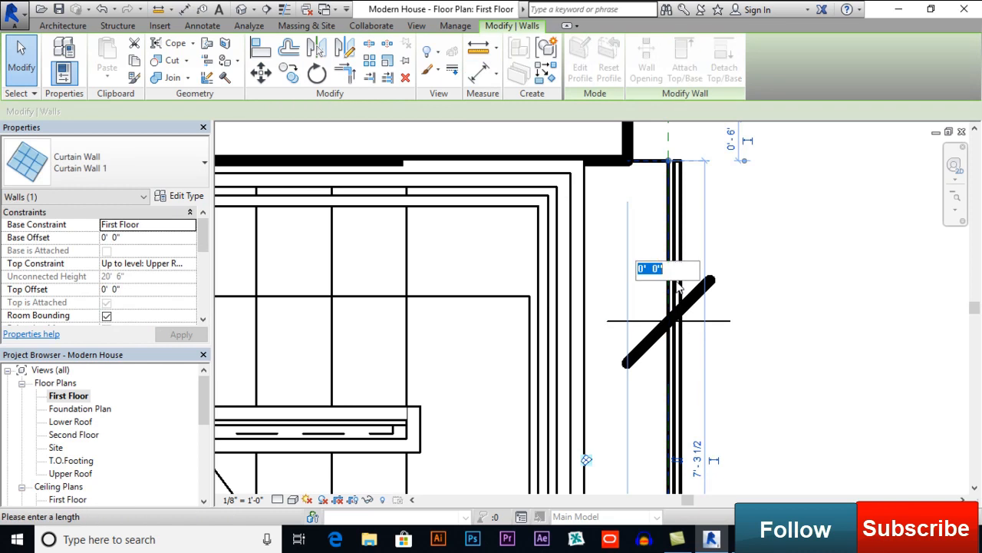
{"action": "type", "text": "2"}
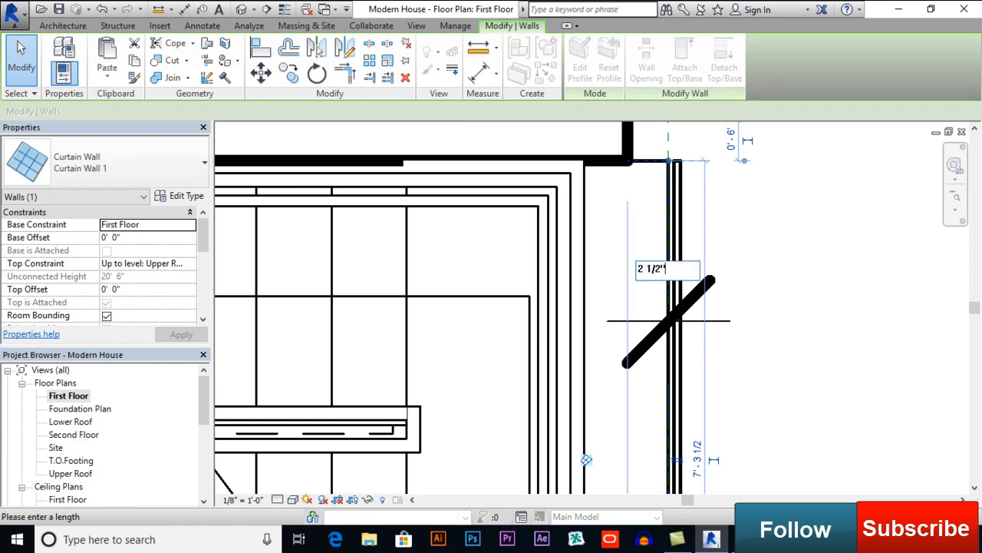
{"action": "type", "text": " 1/2\""}
{"action": "key", "text": "Return"}
{"action": "left_click", "coordinate": [747, 274]}
{"action": "scroll", "coordinate": [747, 274], "scroll_direction": "up", "scroll_amount": 5}
{"action": "scroll", "coordinate": [766, 278], "scroll_direction": "down", "scroll_amount": 5}
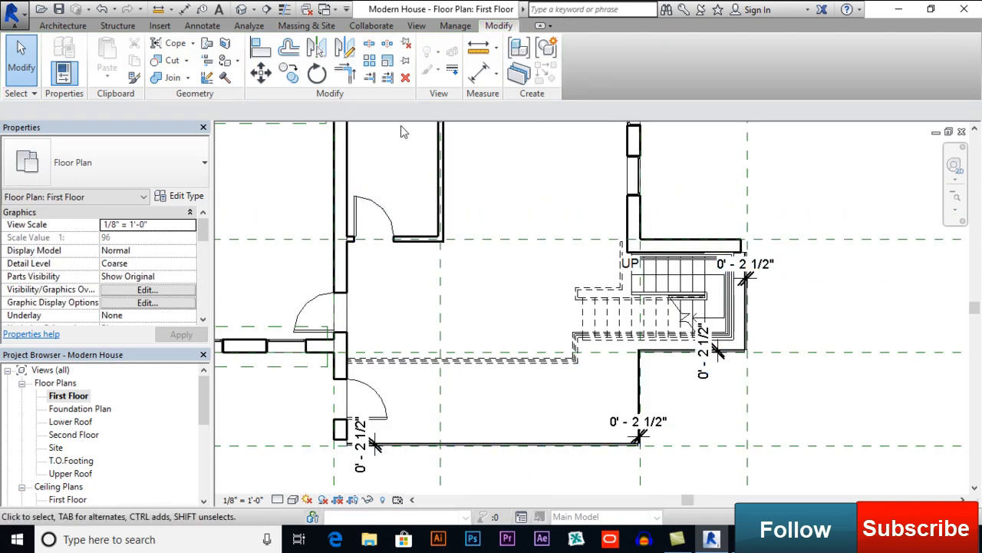
Open the default 3D view and change its visual style to show the model in colour.
{"action": "left_click", "coordinate": [242, 11]}
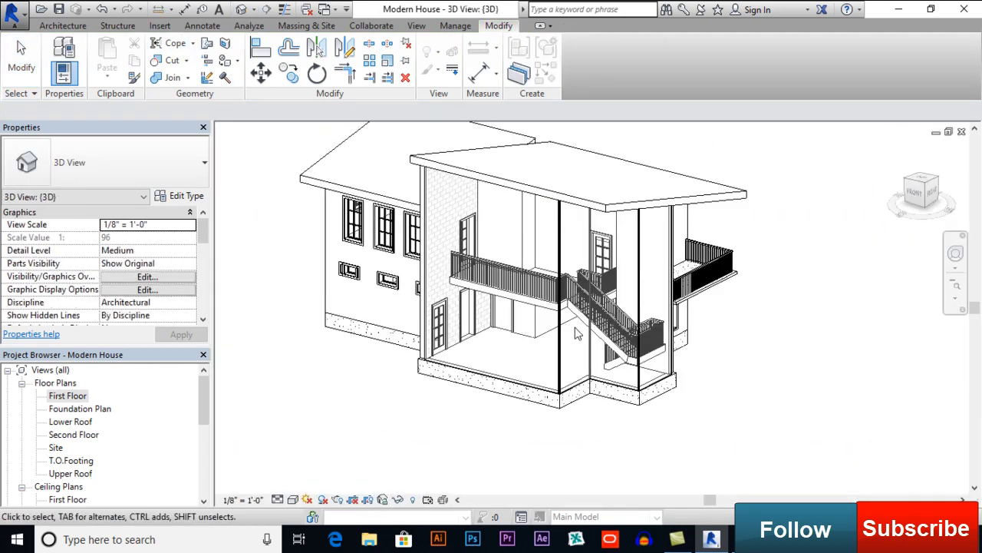
{"action": "scroll", "coordinate": [517, 426], "scroll_direction": "up", "scroll_amount": 2}
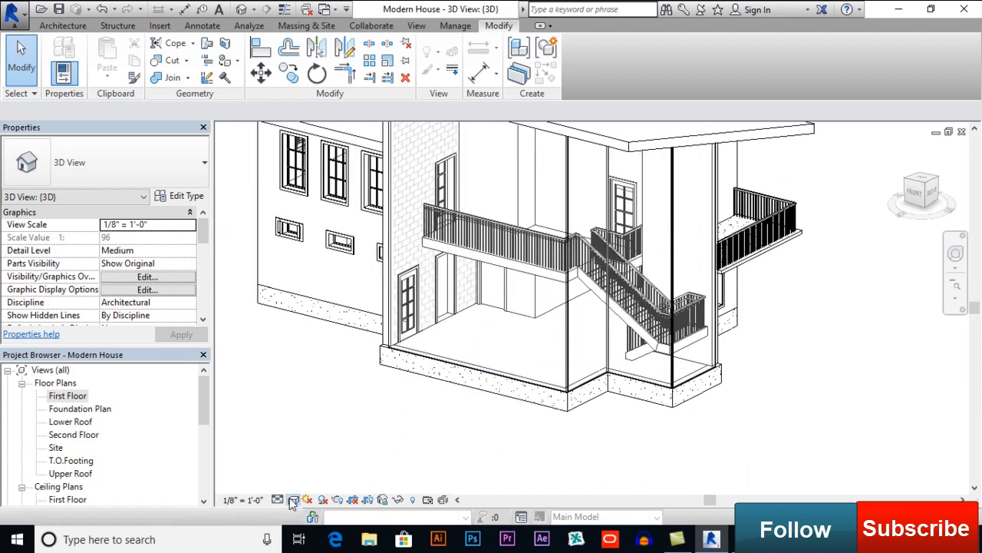
{"action": "left_click", "coordinate": [293, 499]}
{"action": "left_click", "coordinate": [326, 456]}
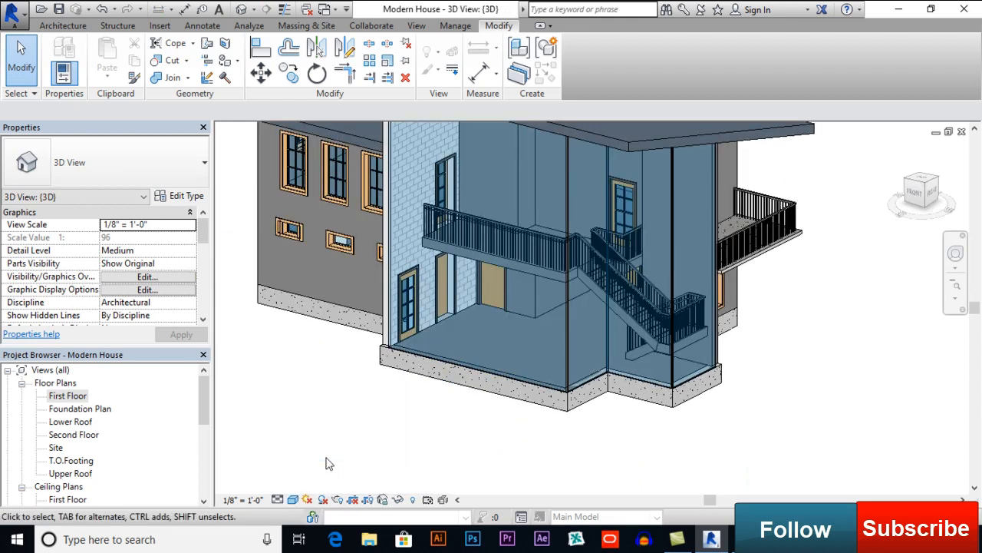
Place 2.5" x 5" rectangular mullions on the front curtain wall's outer vertical edge and along the curtain walls' base edges.
{"action": "scroll", "coordinate": [592, 417], "scroll_direction": "up", "scroll_amount": 3}
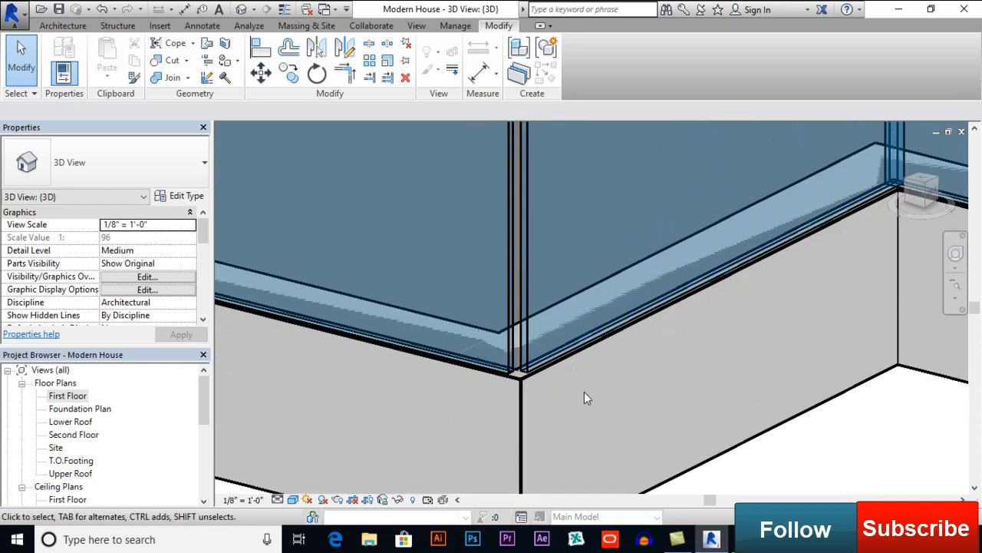
{"action": "scroll", "coordinate": [534, 374], "scroll_direction": "down", "scroll_amount": 3}
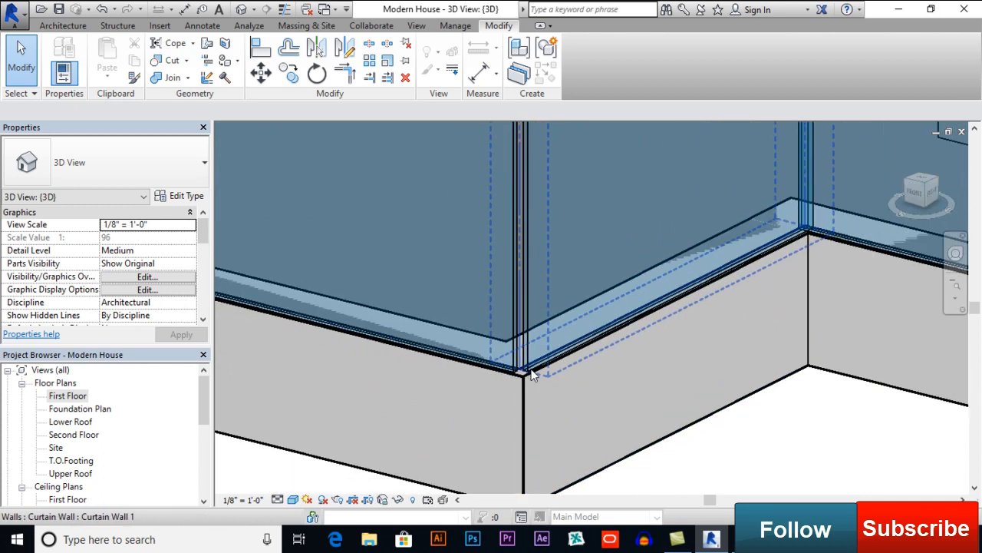
{"action": "scroll", "coordinate": [458, 325], "scroll_direction": "down", "scroll_amount": 1}
{"action": "middle_click_drag", "start_coordinate": [458, 326], "coordinate": [589, 436]}
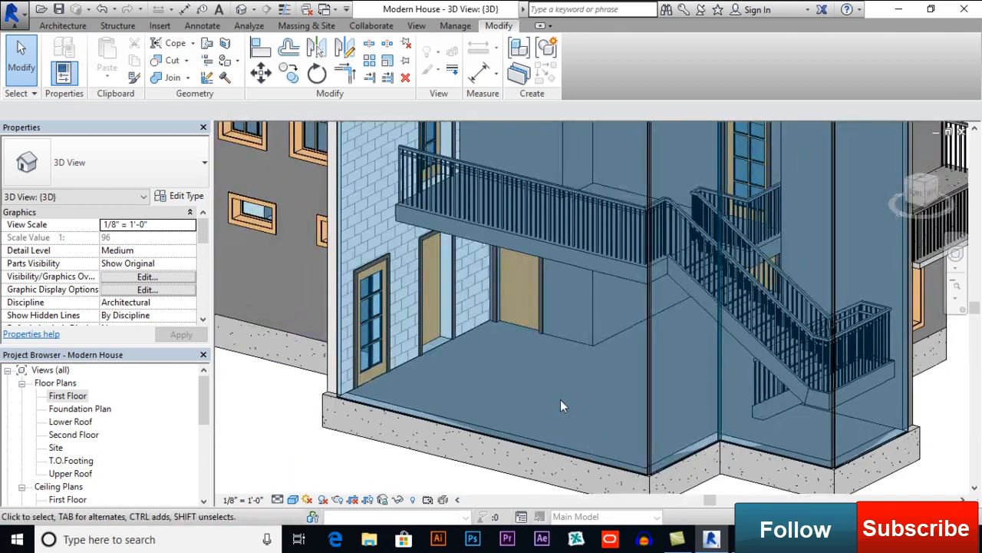
{"action": "scroll", "coordinate": [560, 403], "scroll_direction": "down", "scroll_amount": 1}
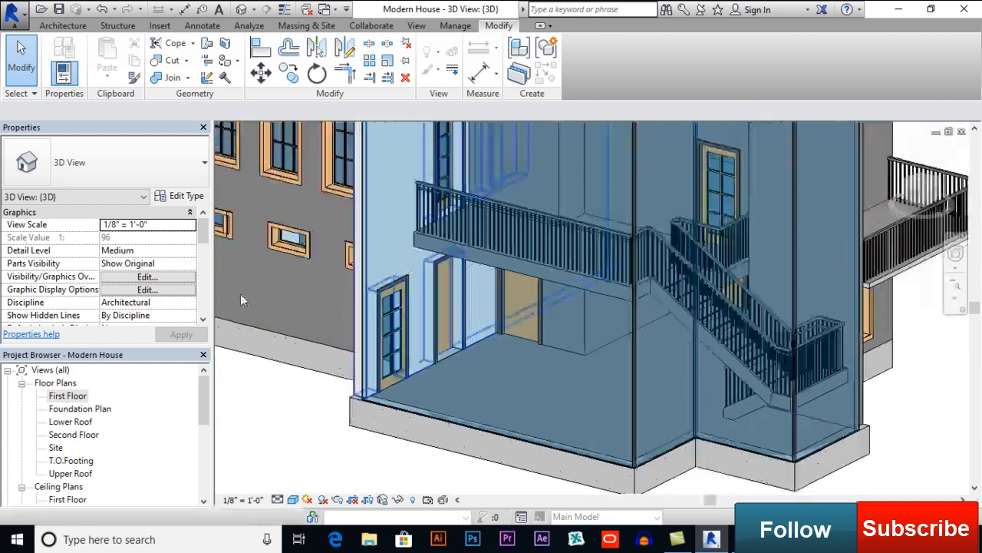
{"action": "left_click", "coordinate": [62, 26]}
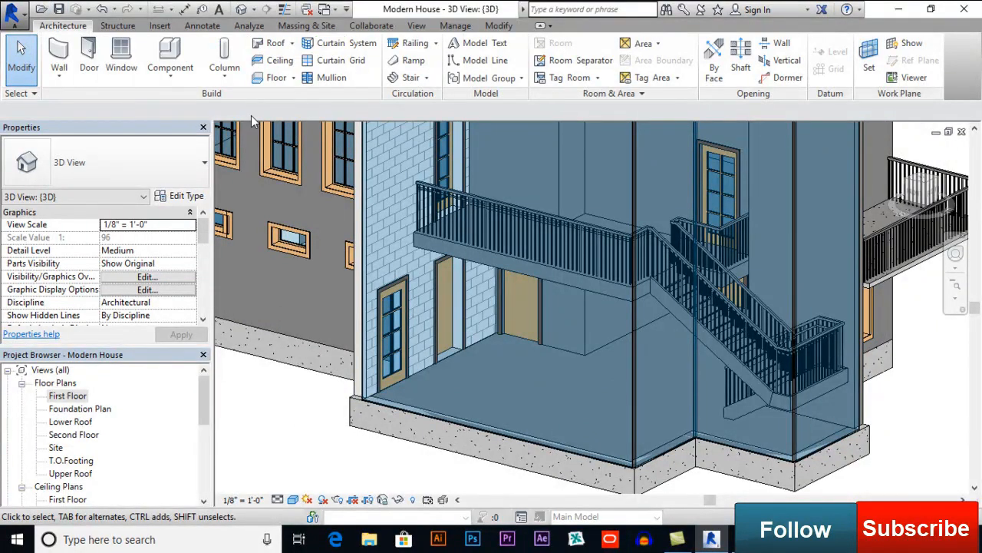
{"action": "left_click", "coordinate": [332, 78]}
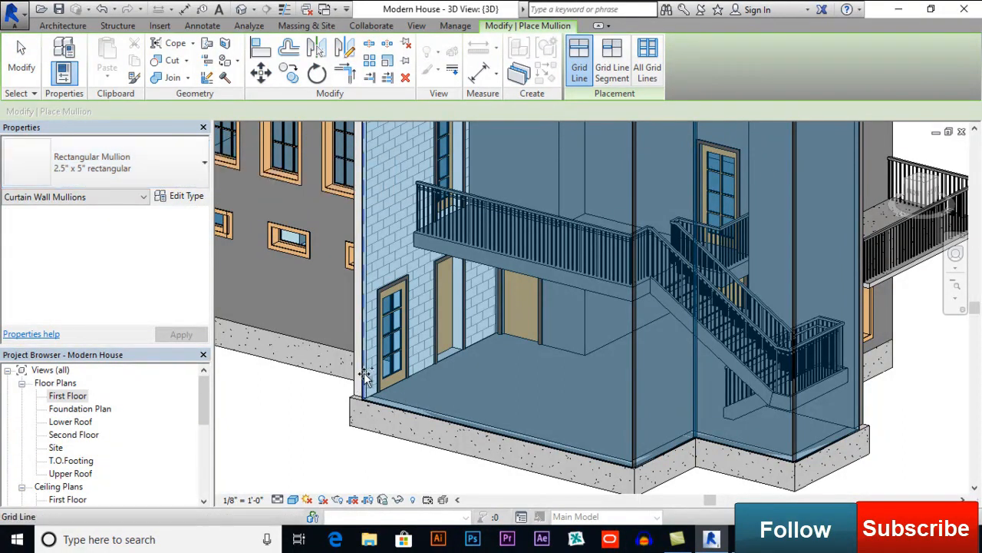
{"action": "left_click", "coordinate": [394, 408]}
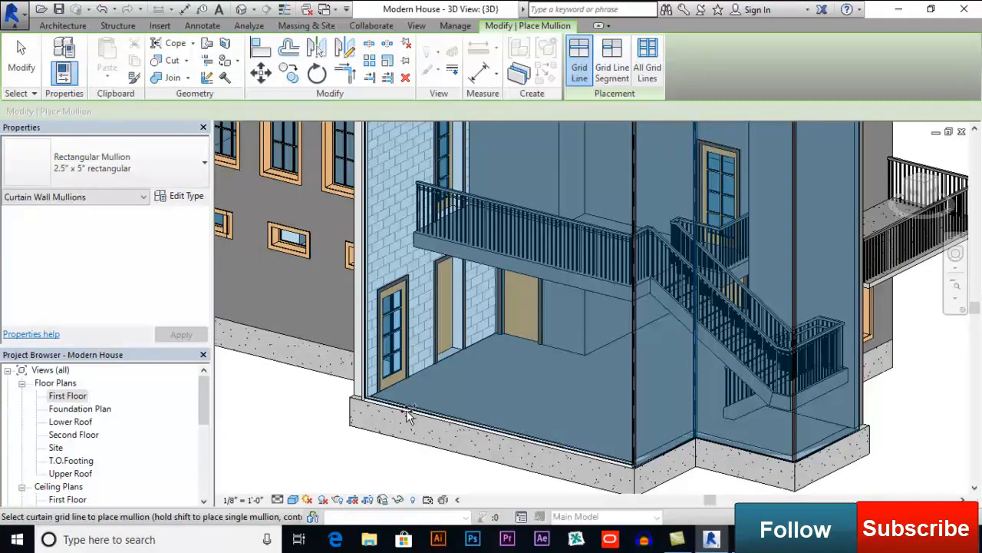
{"action": "left_click", "coordinate": [660, 459]}
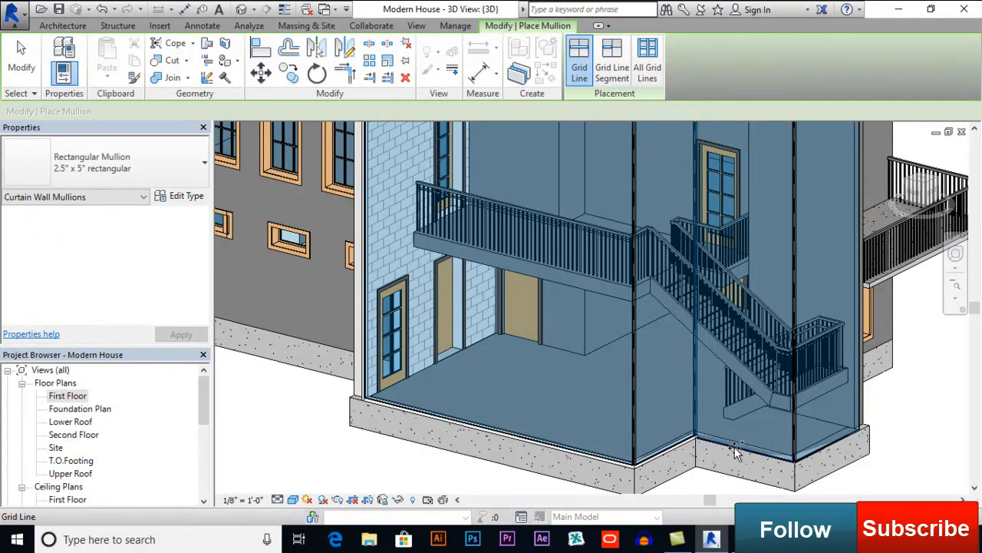
{"action": "left_click", "coordinate": [737, 450]}
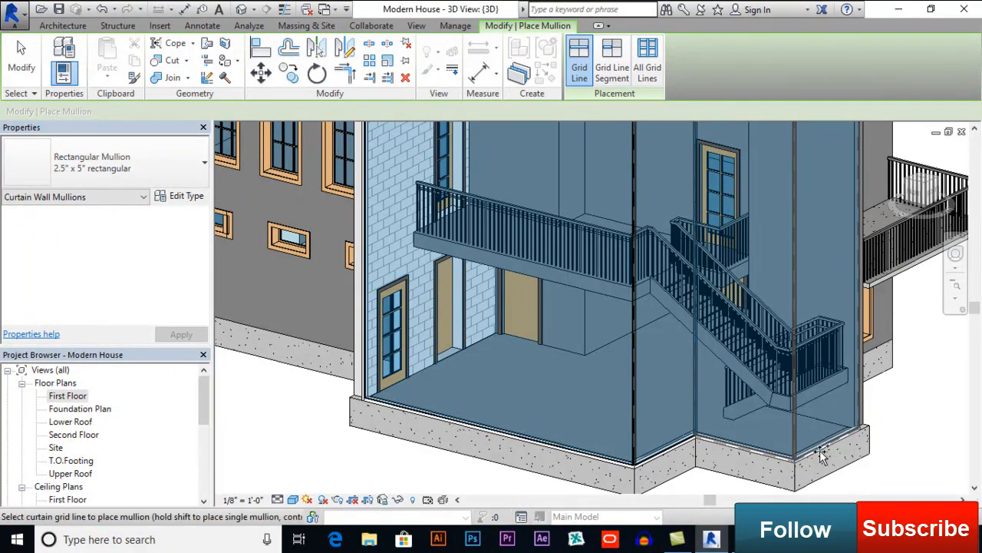
Place 2.5" x 5" rectangular mullions on the vertical end edge near the rear balcony and along the curtain walls' top edges.
{"action": "middle_click_drag", "start_coordinate": [868, 167], "coordinate": [784, 306]}
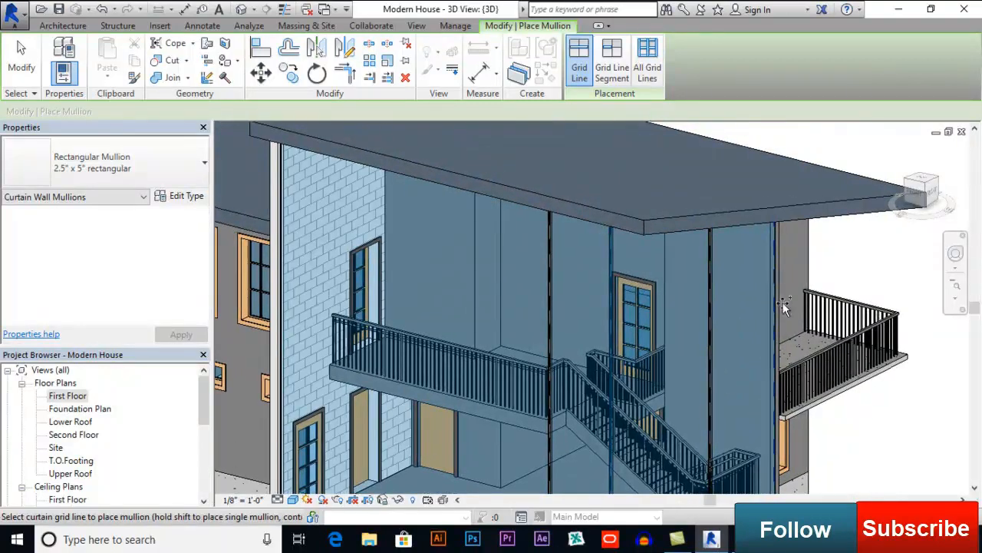
{"action": "left_click", "coordinate": [772, 303]}
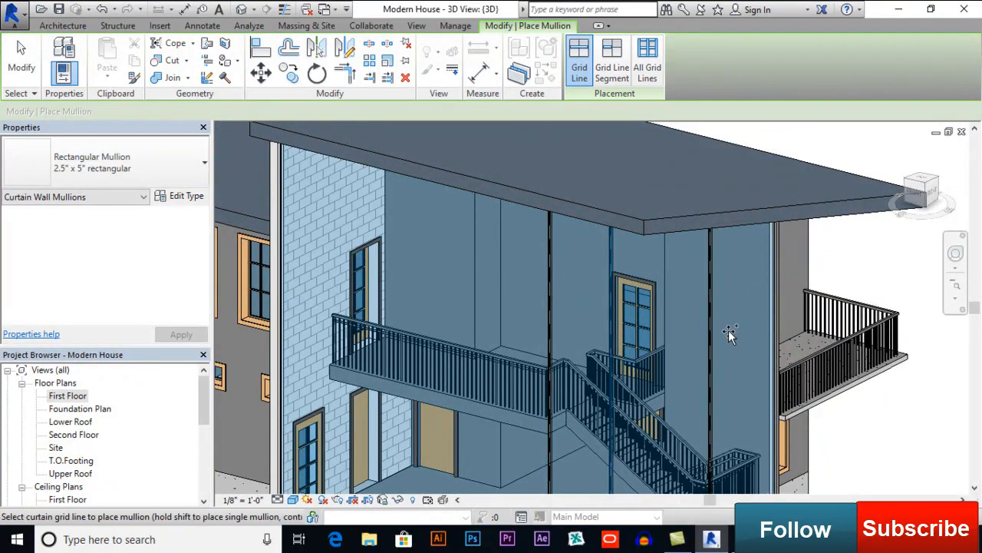
{"action": "middle_click_drag", "start_coordinate": [684, 366], "coordinate": [739, 201], "text": "shift"}
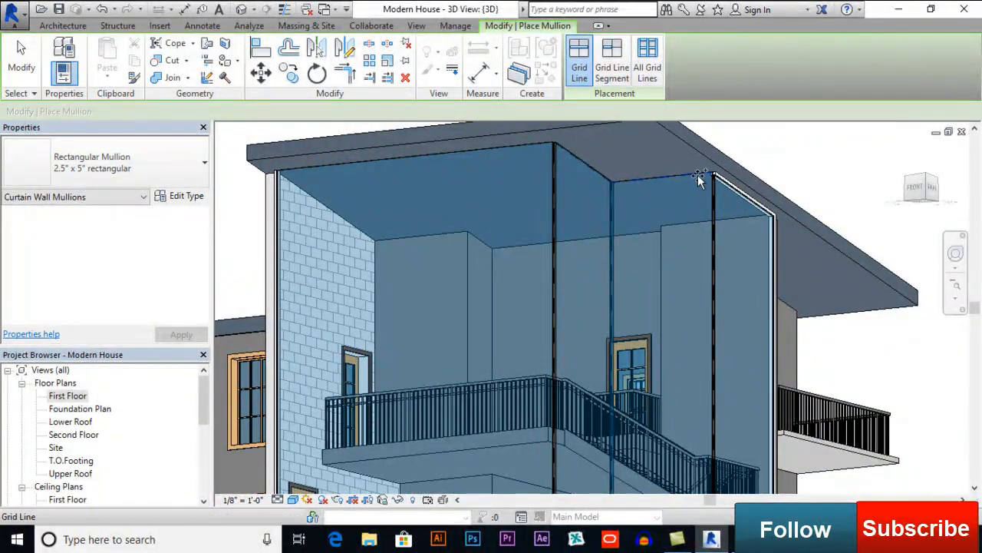
{"action": "left_click", "coordinate": [695, 177]}
{"action": "left_click", "coordinate": [595, 170]}
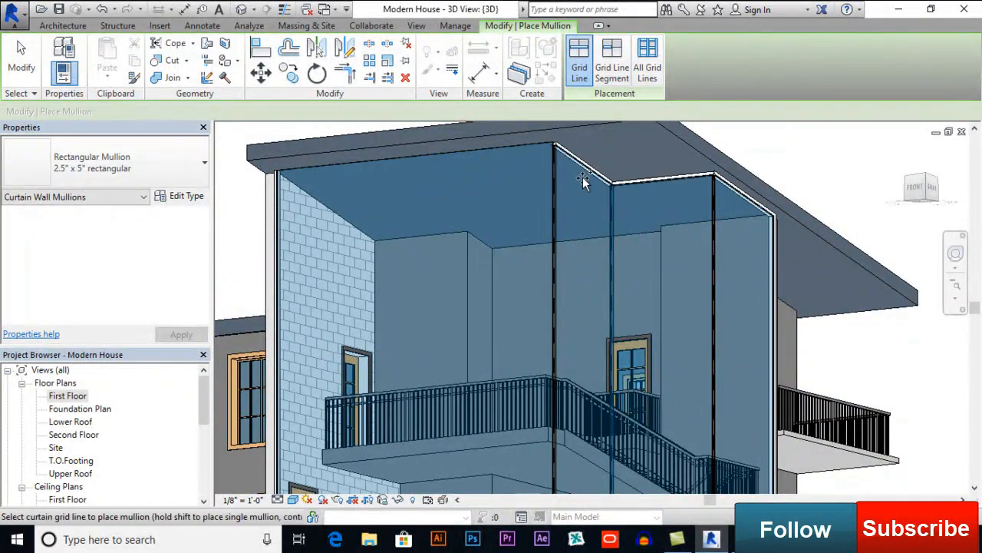
Place 5" x 5" L corner mullions at the three vertical corners where the curtain walls meet.
{"action": "middle_click_drag", "start_coordinate": [586, 185], "coordinate": [648, 263]}
{"action": "scroll", "coordinate": [516, 246], "scroll_direction": "down", "scroll_amount": 2}
{"action": "middle_click_drag", "start_coordinate": [616, 337], "coordinate": [575, 386]}
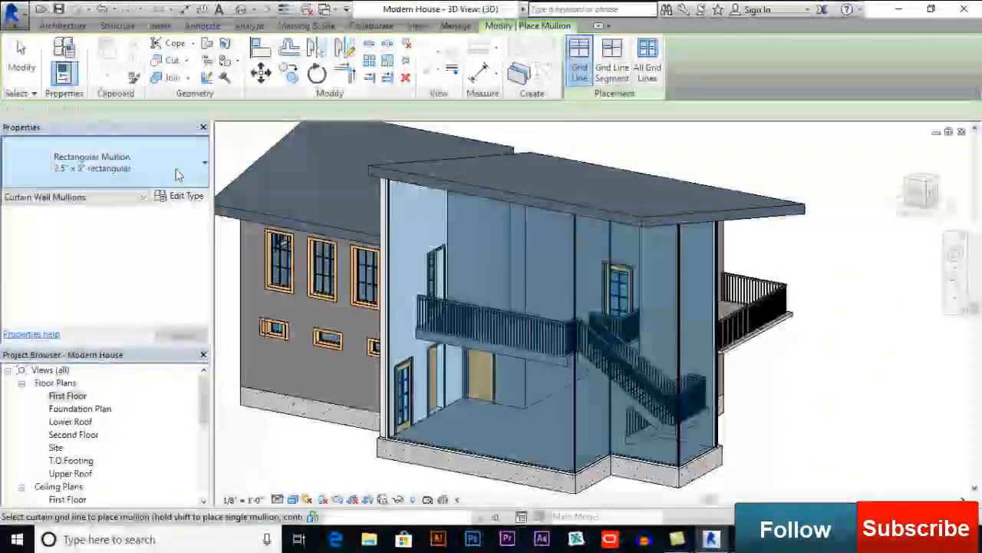
{"action": "left_click", "coordinate": [166, 163]}
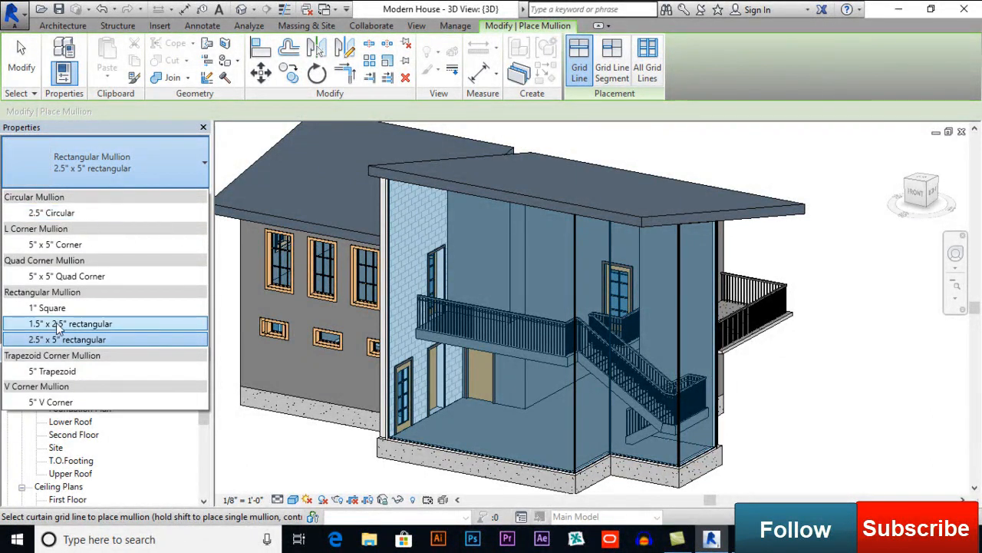
{"action": "left_click", "coordinate": [54, 244]}
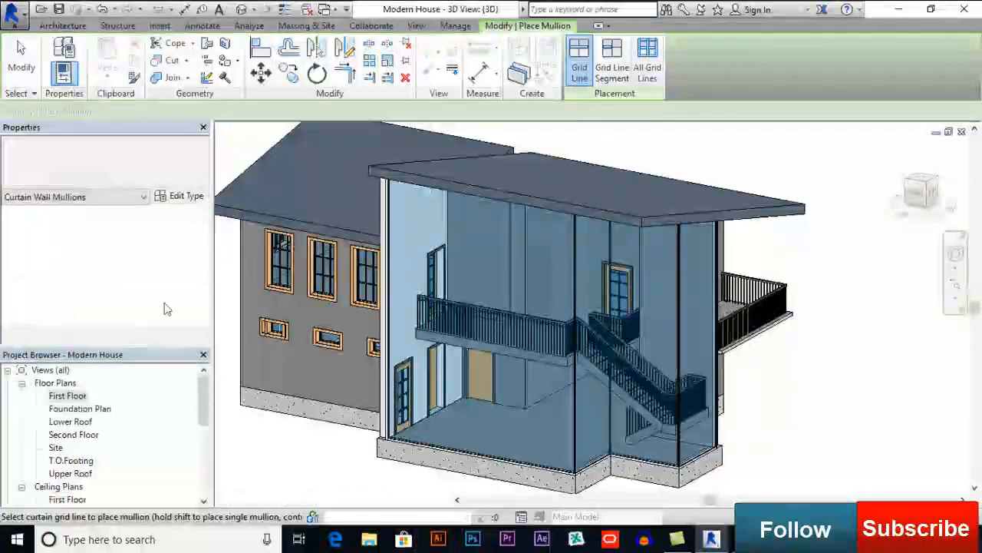
{"action": "left_click", "coordinate": [576, 442]}
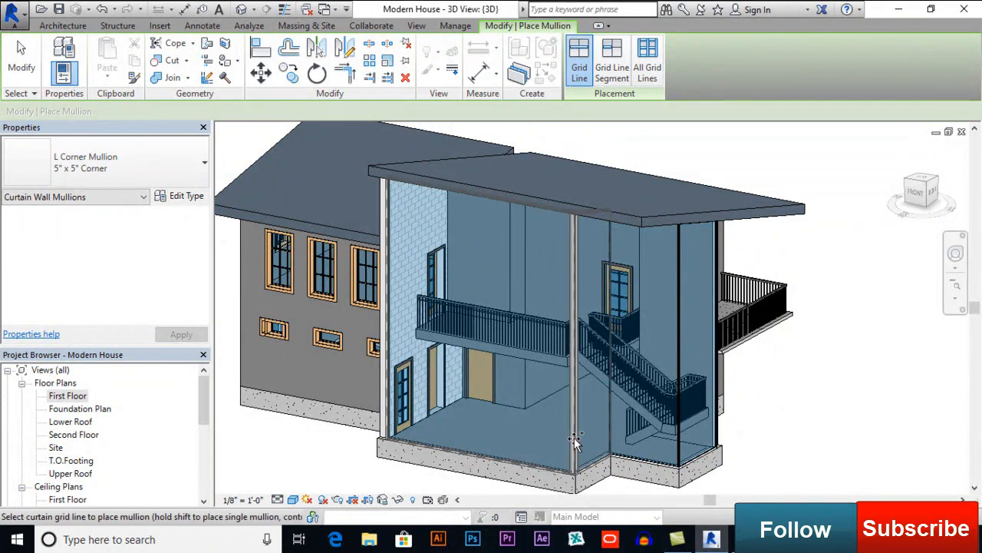
{"action": "left_click", "coordinate": [611, 428]}
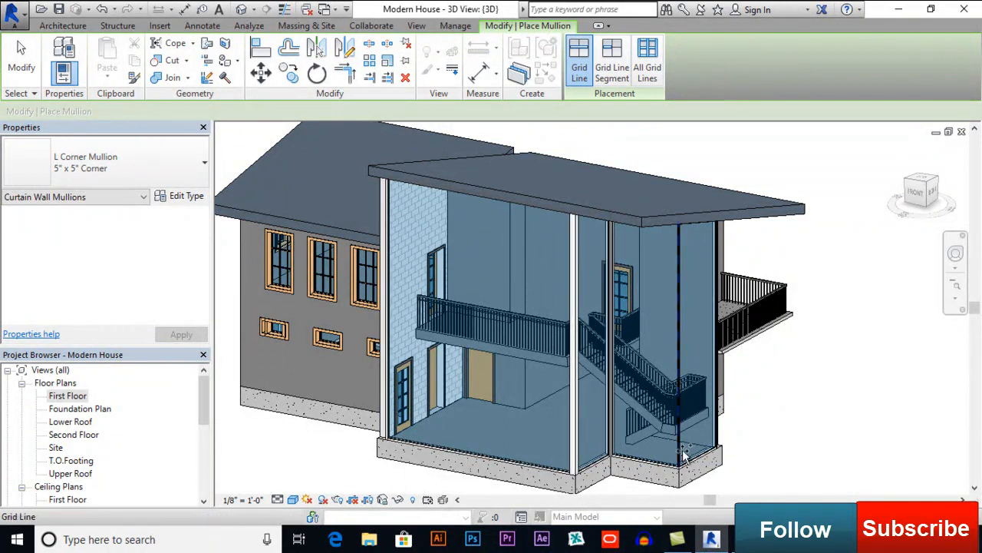
{"action": "left_click", "coordinate": [678, 452]}
Examine the new corner and base mullions of the curtain walls up close from several angles.
{"action": "scroll", "coordinate": [575, 481], "scroll_direction": "up", "scroll_amount": 3}
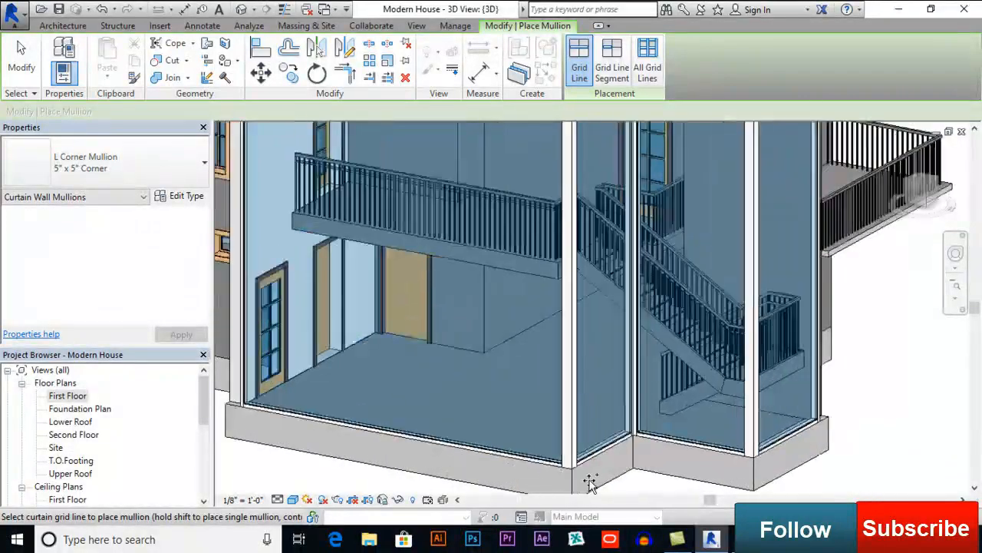
{"action": "middle_click_drag", "start_coordinate": [593, 482], "coordinate": [485, 412], "text": "shift"}
{"action": "scroll", "coordinate": [457, 484], "scroll_direction": "up", "scroll_amount": 2}
{"action": "scroll", "coordinate": [482, 412], "scroll_direction": "up", "scroll_amount": 5}
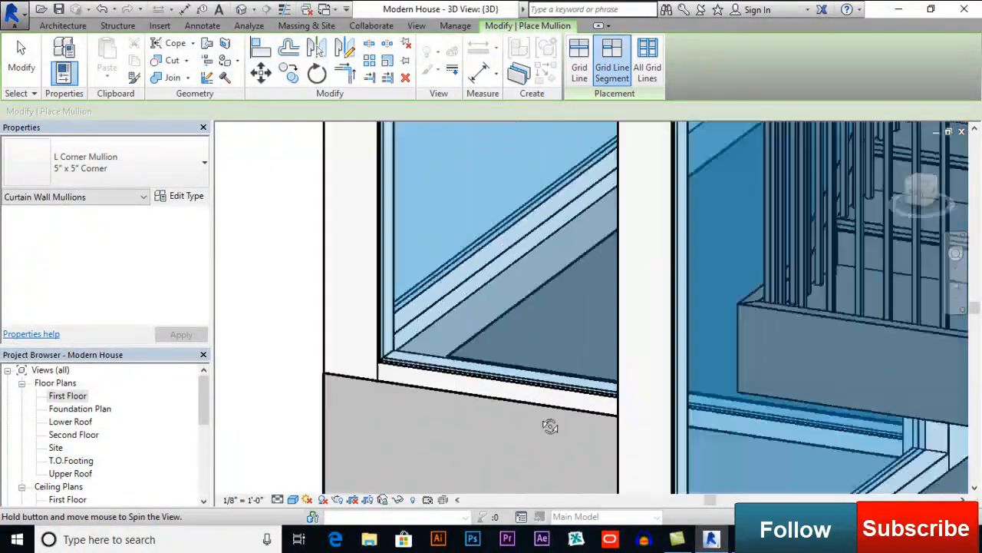
{"action": "middle_click_drag", "start_coordinate": [550, 426], "coordinate": [528, 423], "text": "shift"}
{"action": "scroll", "coordinate": [525, 417], "scroll_direction": "down", "scroll_amount": 2}
{"action": "middle_click_drag", "start_coordinate": [410, 390], "coordinate": [553, 402], "text": "shift"}
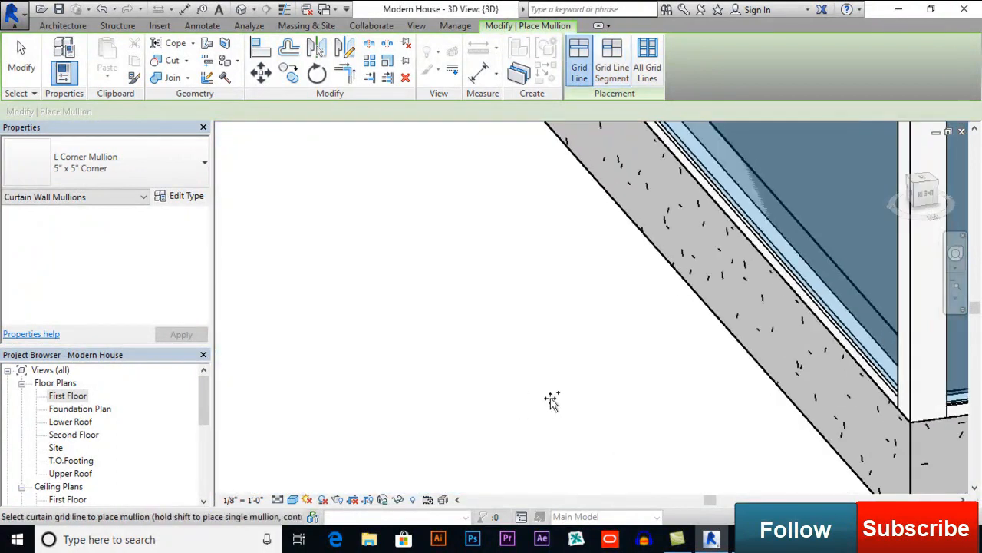
{"action": "scroll", "coordinate": [565, 415], "scroll_direction": "down", "scroll_amount": 6}
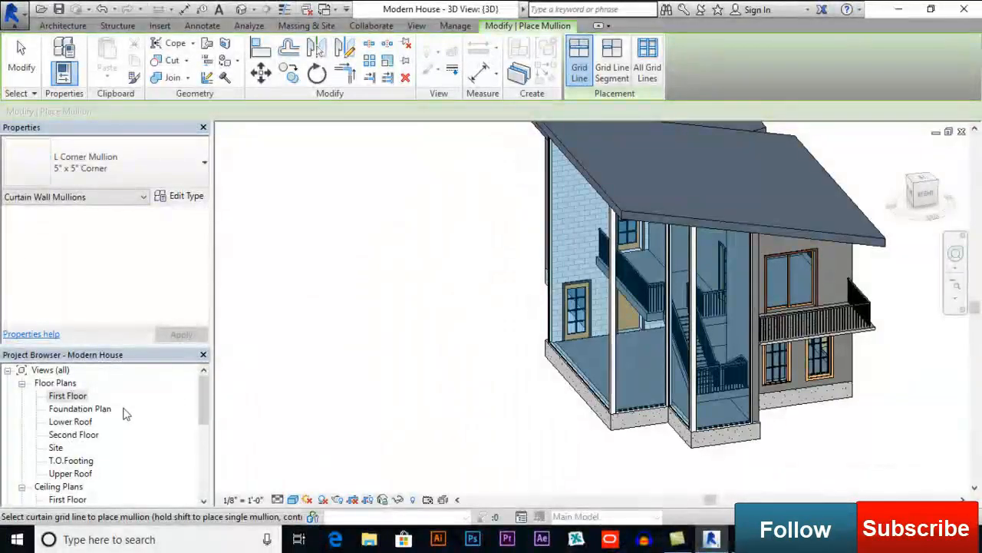
Orient the 3D view straight onto the front of the house.
{"action": "left_click", "coordinate": [914, 195]}
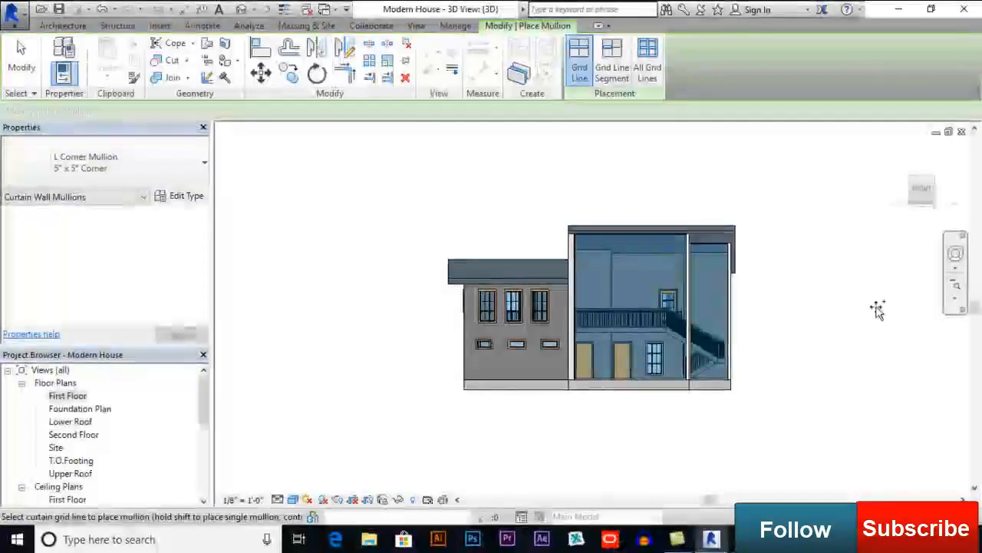
{"action": "scroll", "coordinate": [871, 296], "scroll_direction": "up", "scroll_amount": 2}
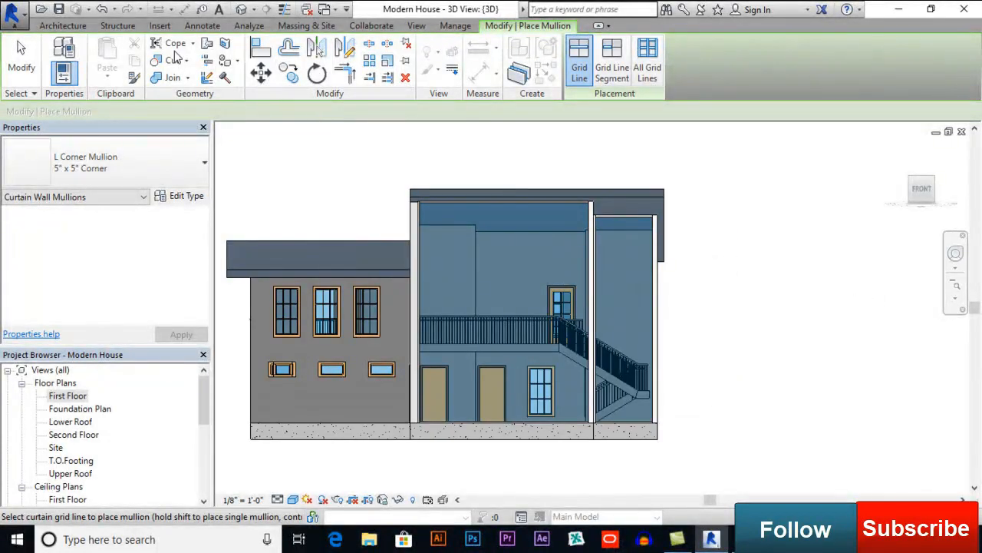
Save the project, and place two vertical grid lines on the wide front curtain wall, about 5'-6" and 6'-6" from its left and right ends.
{"action": "left_click", "coordinate": [63, 25]}
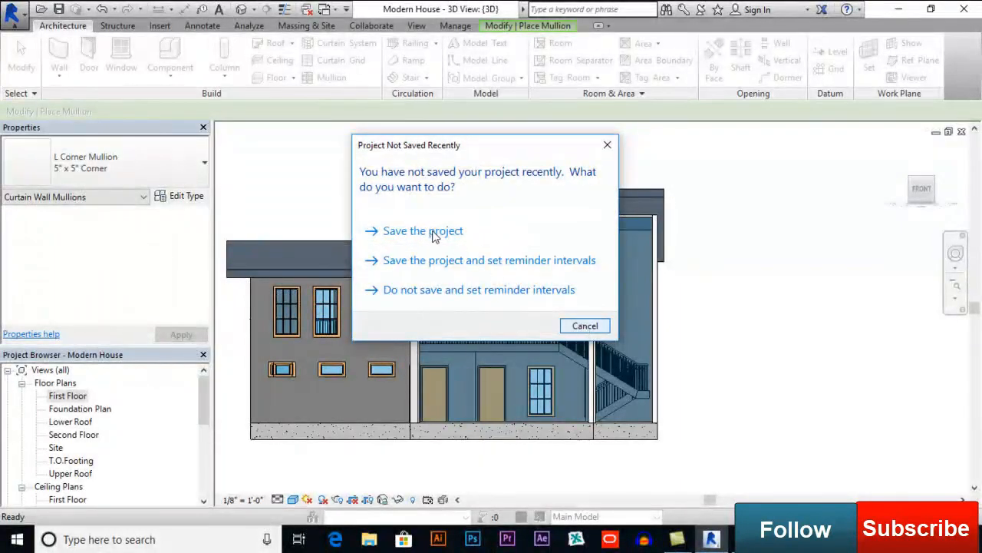
{"action": "left_click", "coordinate": [431, 231]}
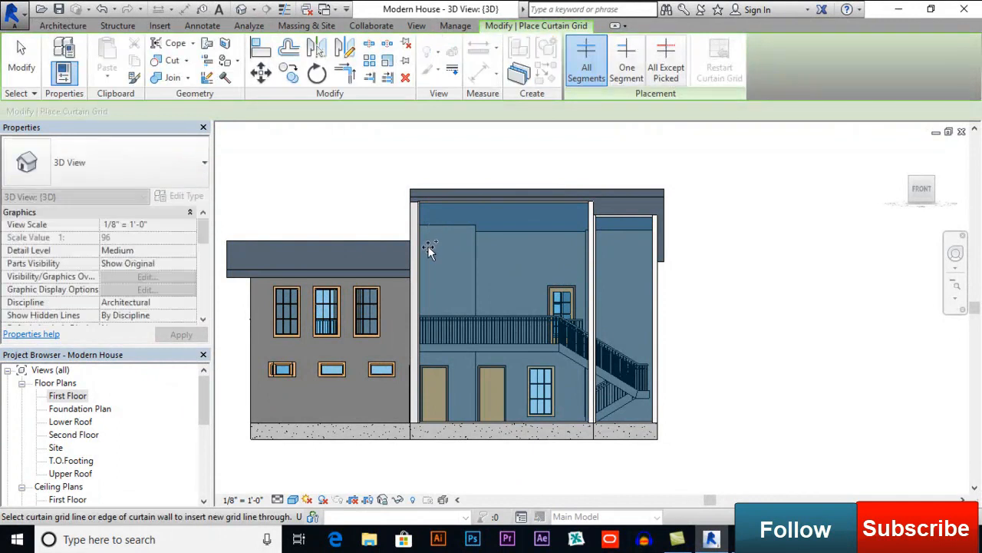
{"action": "scroll", "coordinate": [508, 203], "scroll_direction": "up", "scroll_amount": 4}
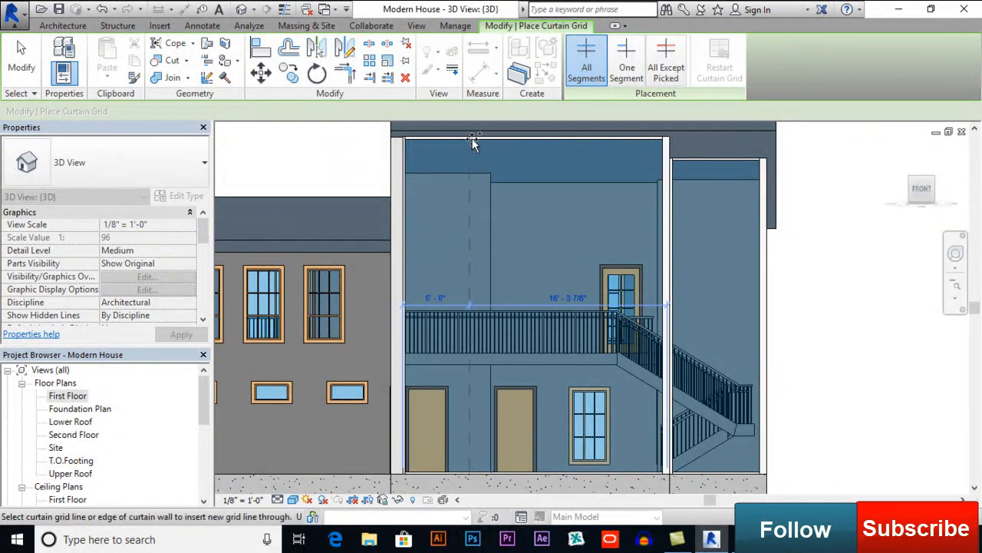
{"action": "left_click", "coordinate": [473, 144]}
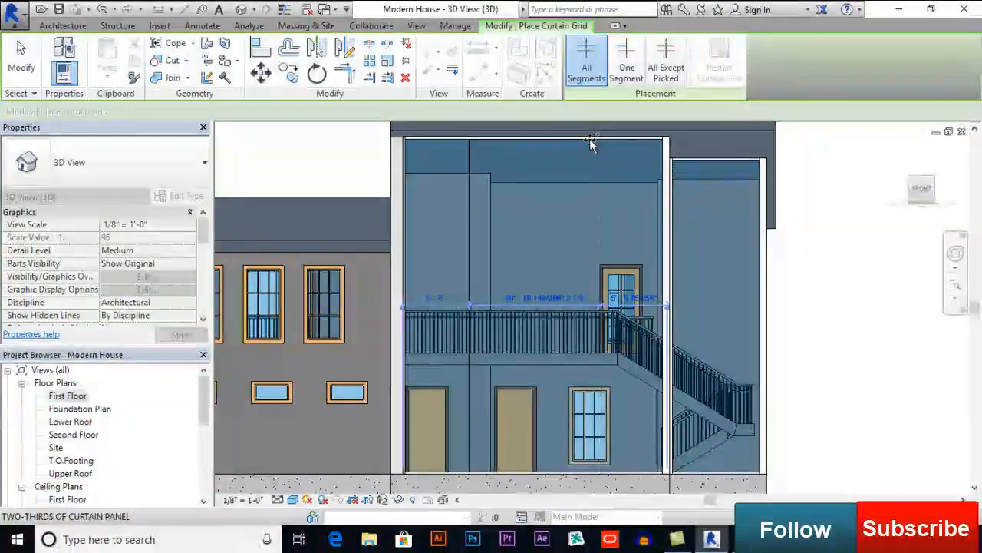
{"action": "left_click", "coordinate": [587, 144]}
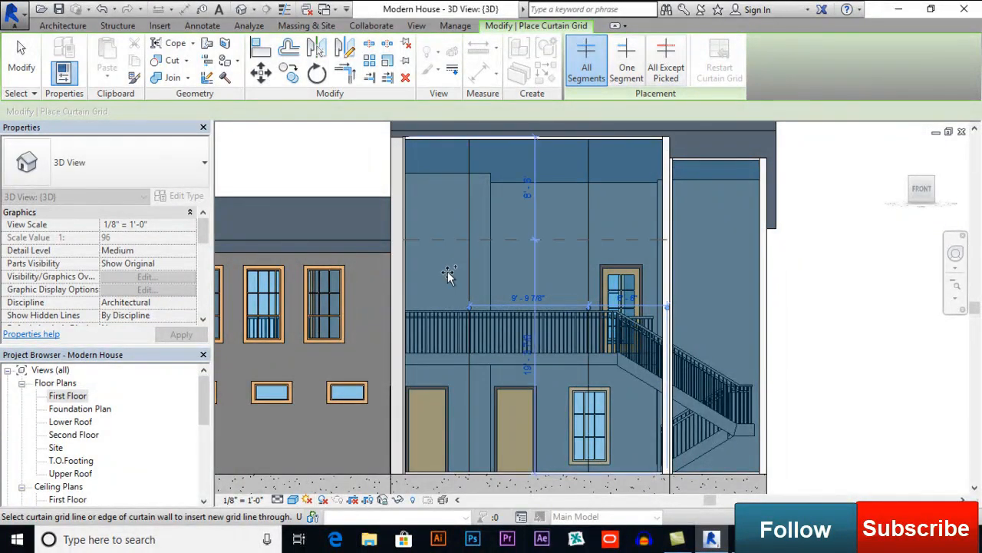
{"action": "left_click", "coordinate": [466, 156]}
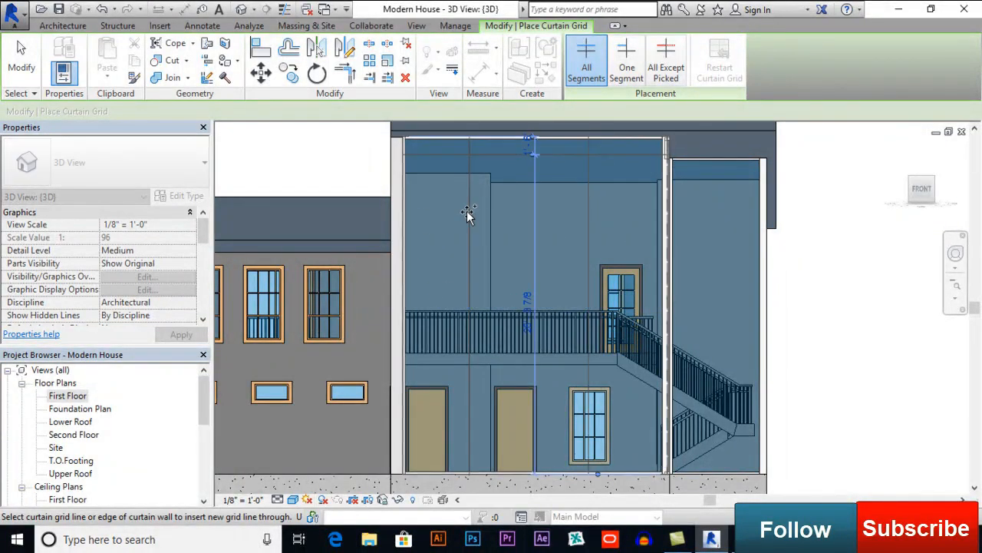
{"action": "key", "text": "Escape"}
{"action": "key", "text": "Escape"}
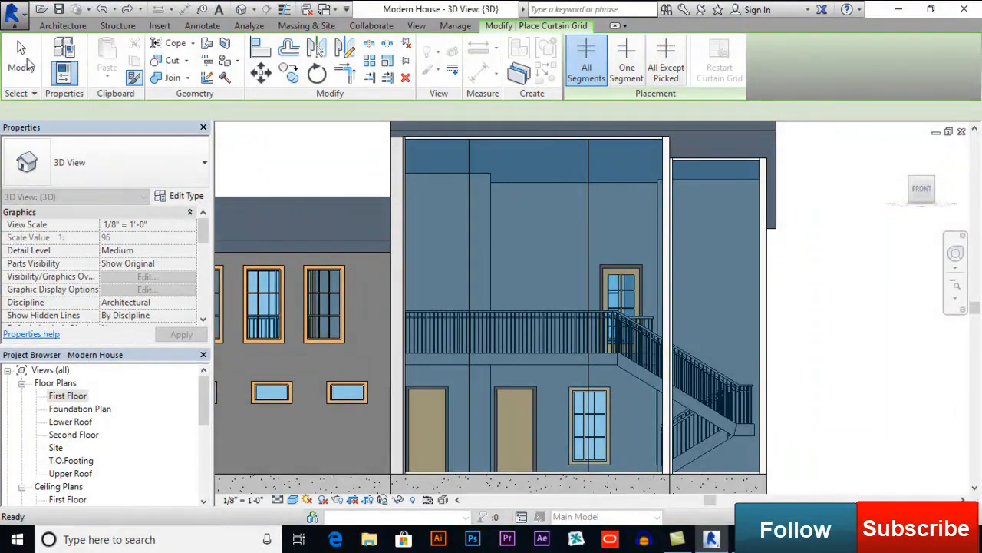
Set the two vertical grid lines of the wide front curtain wall 7' from the wall's left and right ends.
{"action": "left_click", "coordinate": [469, 253]}
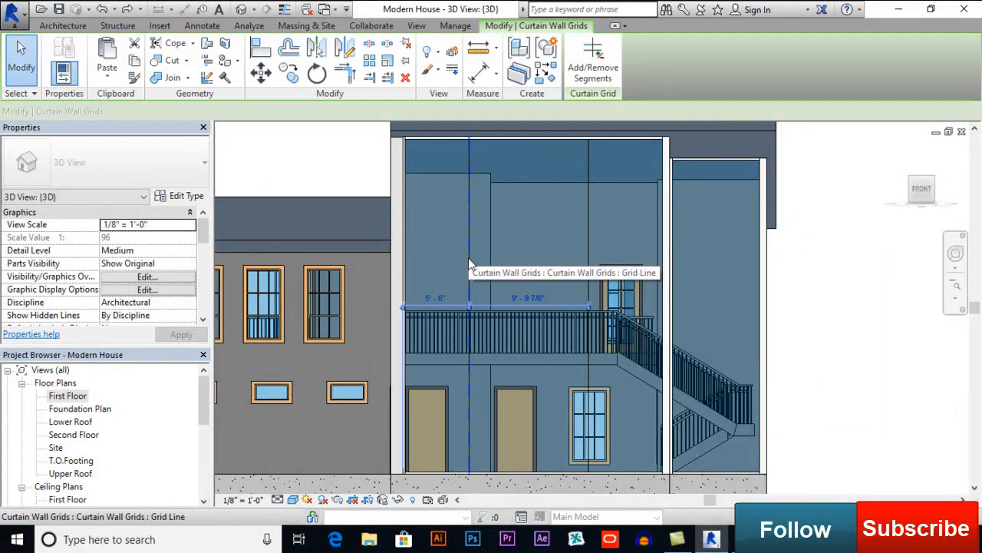
{"action": "left_click", "coordinate": [435, 298]}
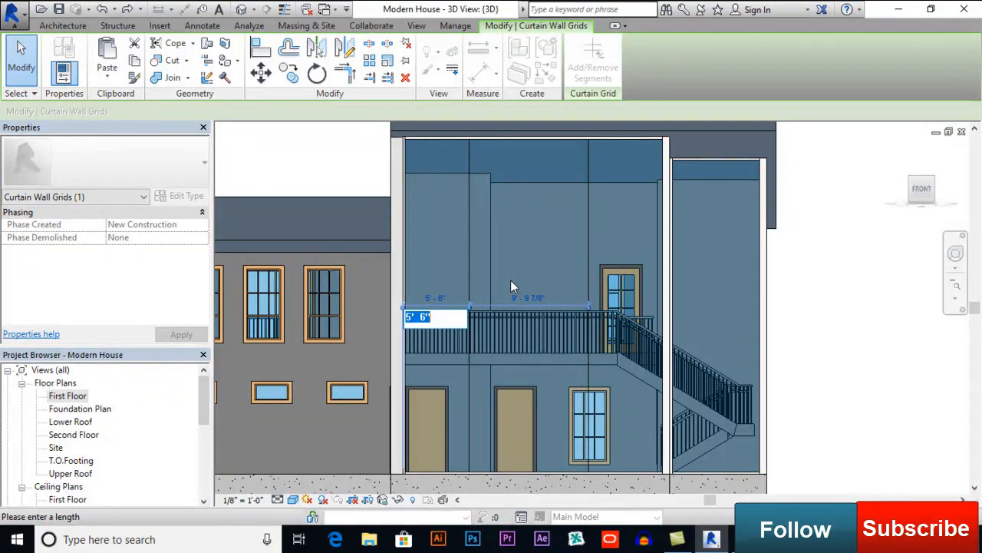
{"action": "type", "text": "7"}
{"action": "key", "text": "Return"}
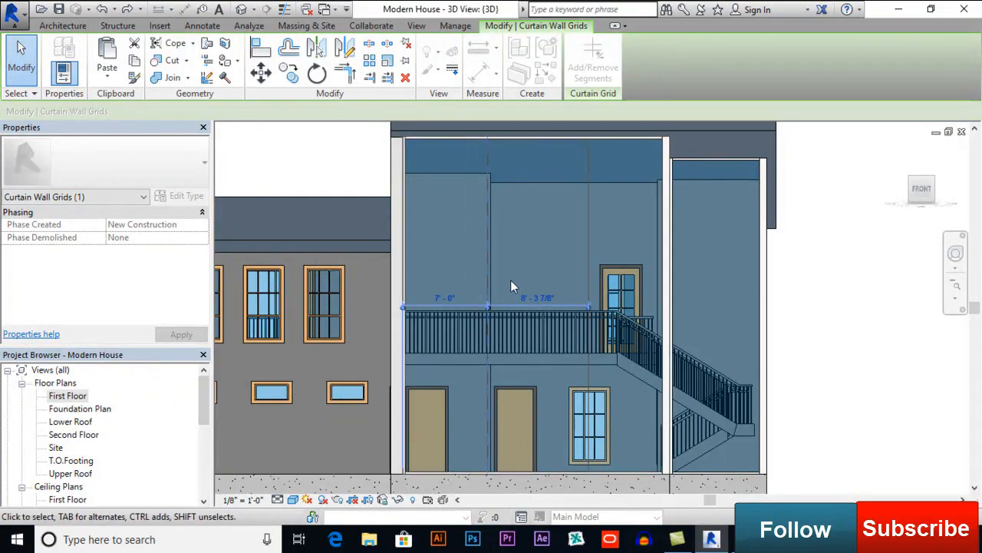
{"action": "left_click", "coordinate": [588, 202]}
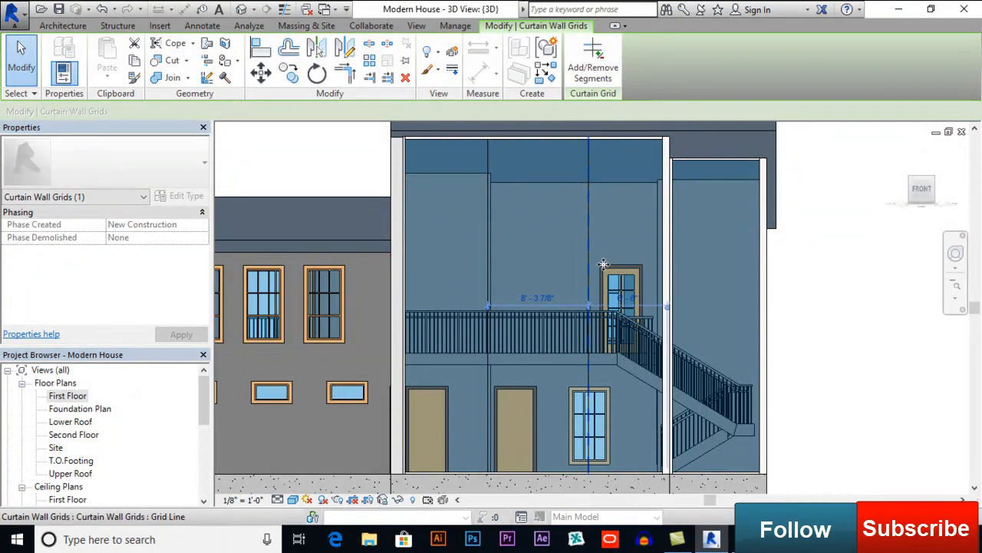
{"action": "left_click", "coordinate": [630, 299]}
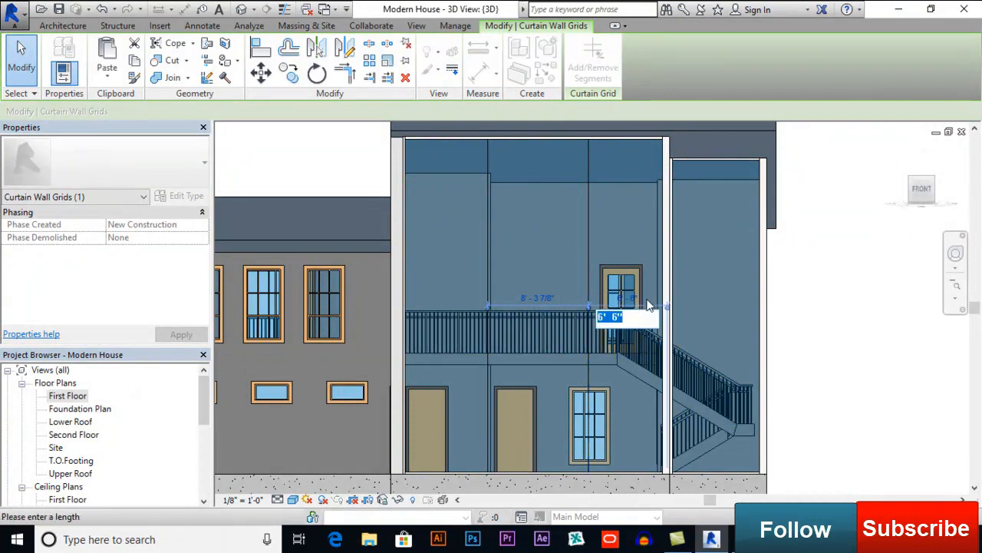
{"action": "key", "text": "Return"}
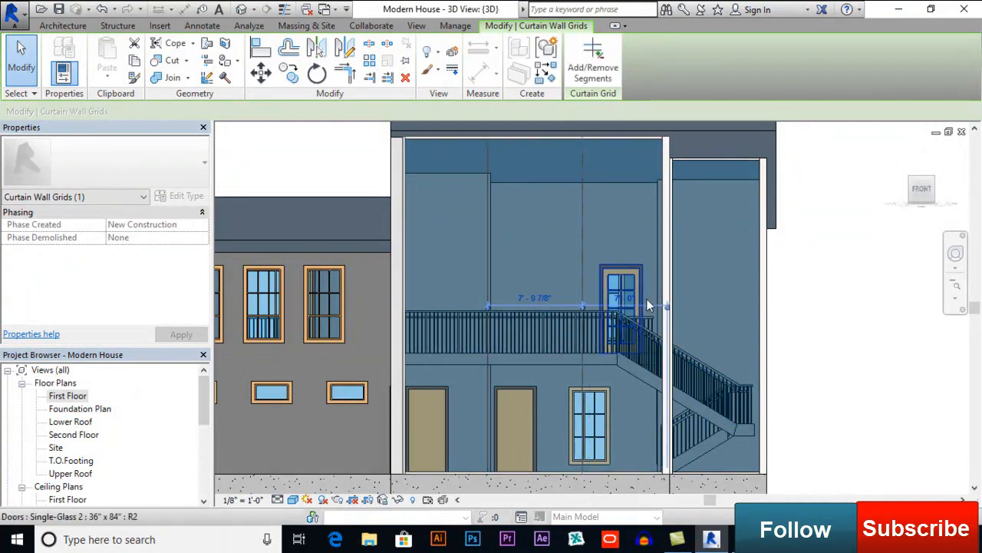
{"action": "left_click", "coordinate": [865, 285]}
Place a vertical grid line at the midpoint of the narrow front curtain wall, 4'-0" from each side.
{"action": "scroll", "coordinate": [842, 285], "scroll_direction": "down", "scroll_amount": 1}
{"action": "middle_click_drag", "start_coordinate": [845, 300], "coordinate": [798, 307]}
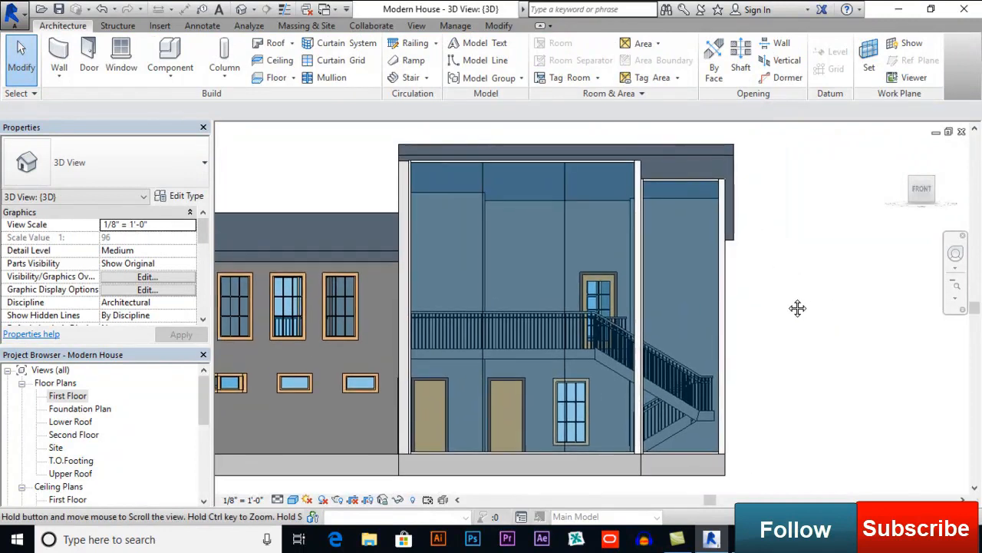
{"action": "left_click", "coordinate": [341, 61]}
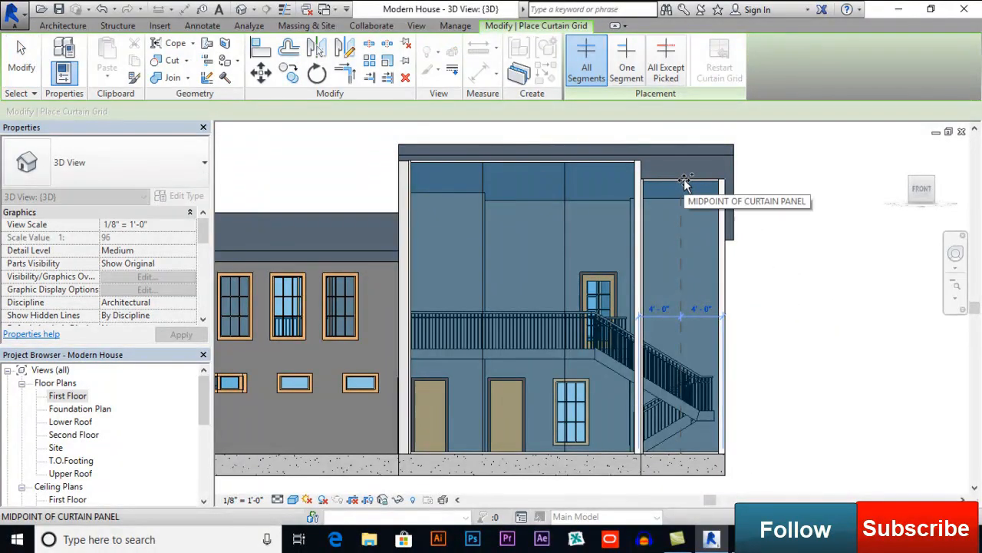
{"action": "left_click", "coordinate": [685, 183]}
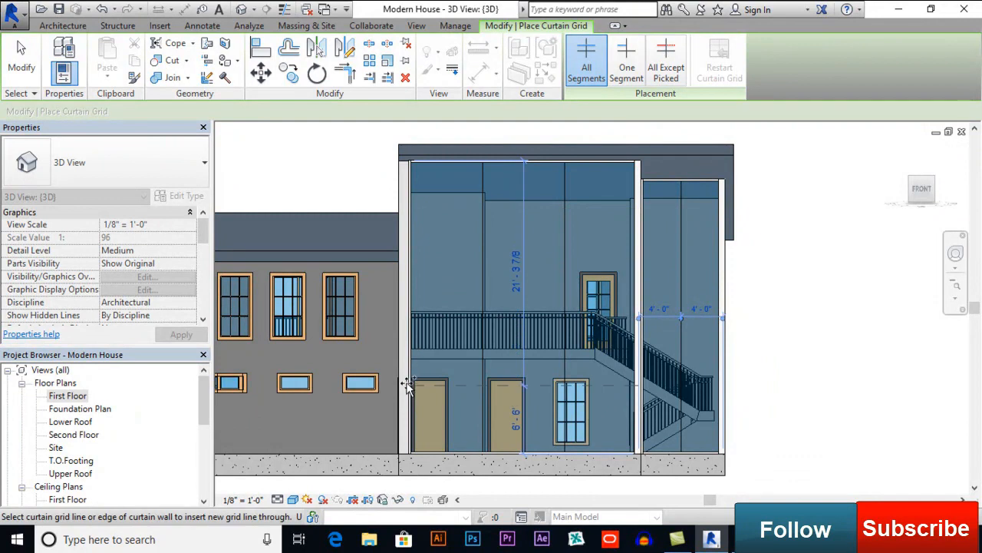
Place two horizontal grid lines on the wide front curtain wall, one 8'-0" above the base and another about 10'-6" above that.
{"action": "scroll", "coordinate": [409, 373], "scroll_direction": "up", "scroll_amount": 2}
{"action": "middle_click_drag", "start_coordinate": [409, 371], "coordinate": [416, 298]}
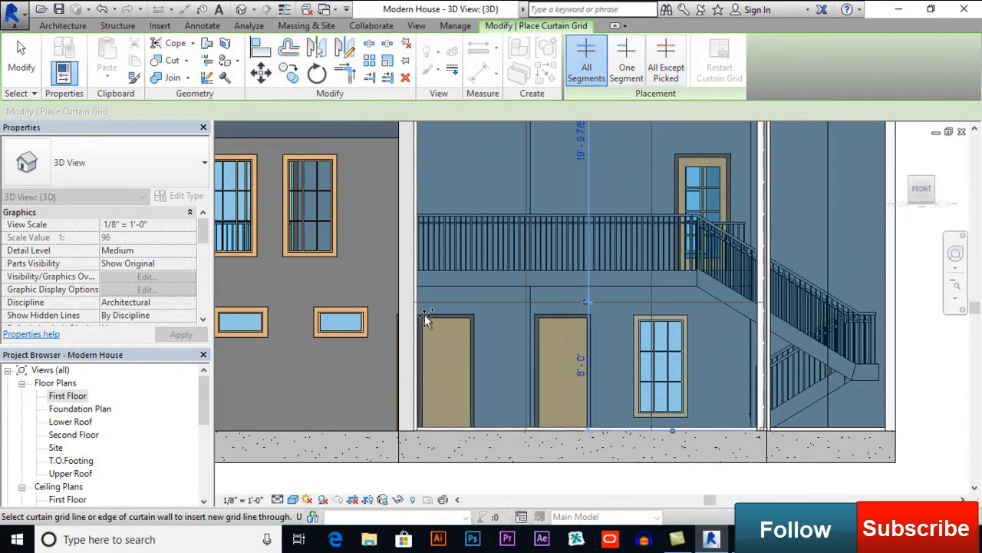
{"action": "scroll", "coordinate": [426, 314], "scroll_direction": "down", "scroll_amount": 1}
{"action": "middle_click_drag", "start_coordinate": [421, 184], "coordinate": [415, 245]}
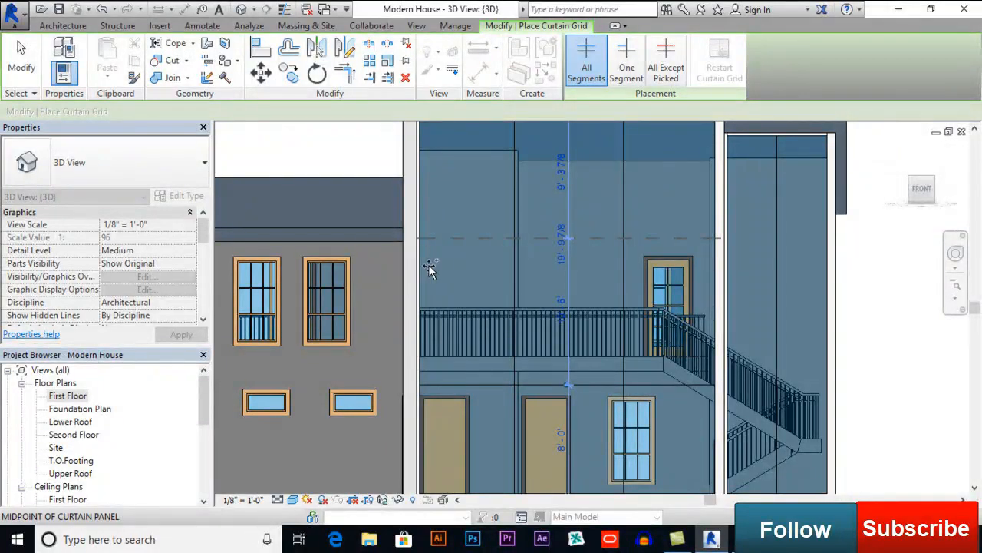
{"action": "left_click", "coordinate": [420, 242]}
{"action": "scroll", "coordinate": [478, 331], "scroll_direction": "down", "scroll_amount": 2}
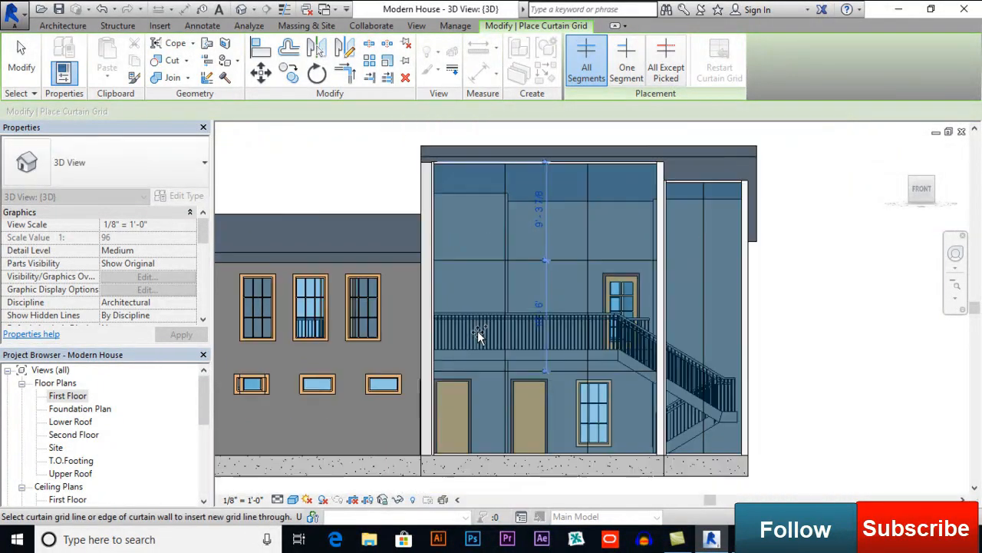
Set the upper horizontal grid line of the wide front curtain wall 10' above the lower one.
{"action": "left_click", "coordinate": [23, 57]}
{"action": "left_click", "coordinate": [484, 262]}
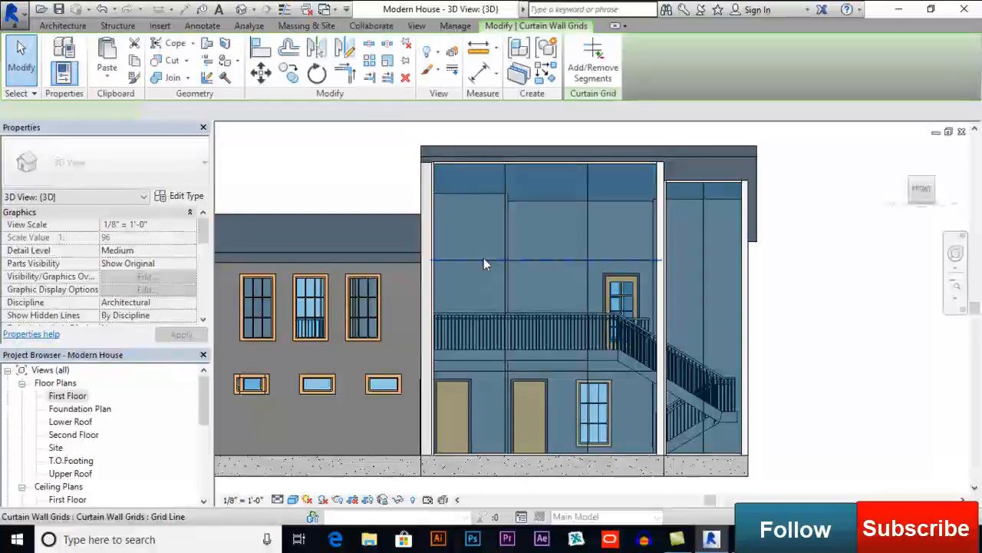
{"action": "scroll", "coordinate": [542, 307], "scroll_direction": "up", "scroll_amount": 2}
{"action": "left_click", "coordinate": [542, 307]}
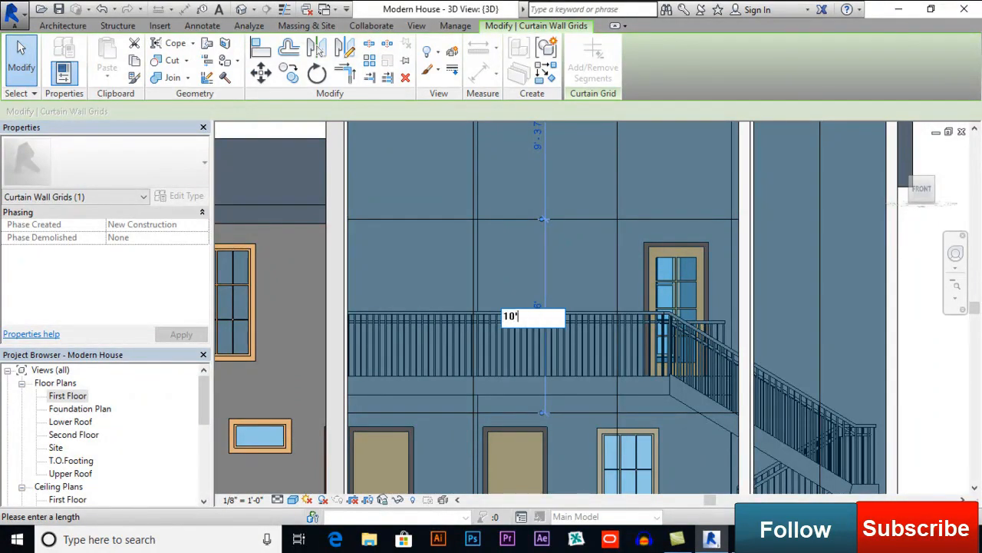
{"action": "type", "text": "10'"}
{"action": "key", "text": "Return"}
{"action": "scroll", "coordinate": [545, 284], "scroll_direction": "down", "scroll_amount": 2}
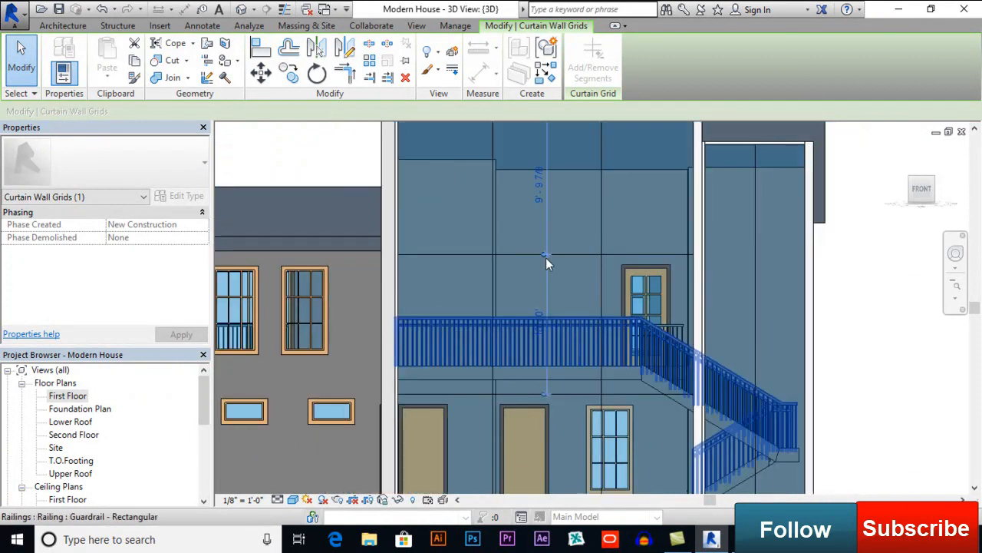
{"action": "left_click", "coordinate": [541, 197]}
{"action": "scroll", "coordinate": [571, 322], "scroll_direction": "down", "scroll_amount": 3}
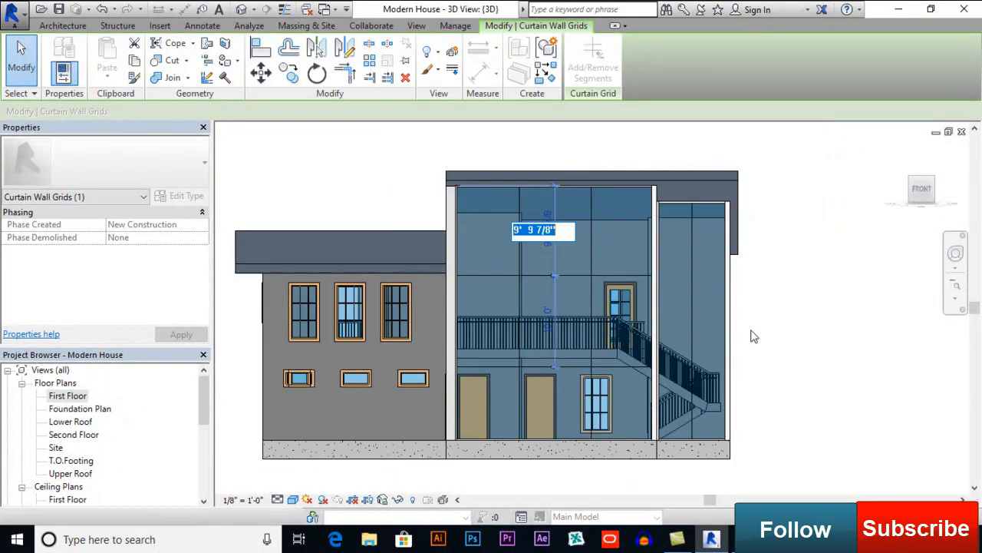
{"action": "left_click", "coordinate": [784, 325]}
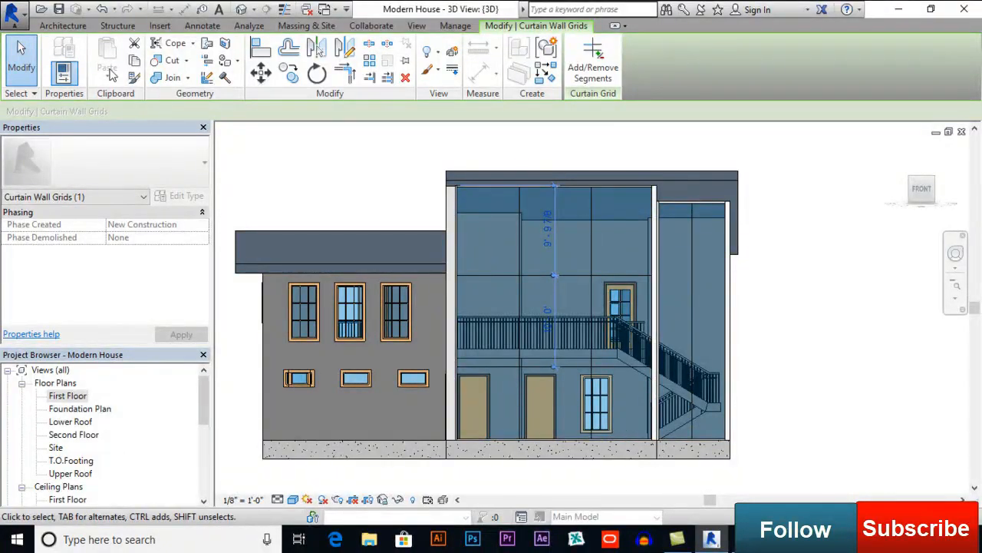
Place a horizontal grid line 8'-0" above the base on the narrow front curtain wall beside the stair.
{"action": "left_click", "coordinate": [65, 26]}
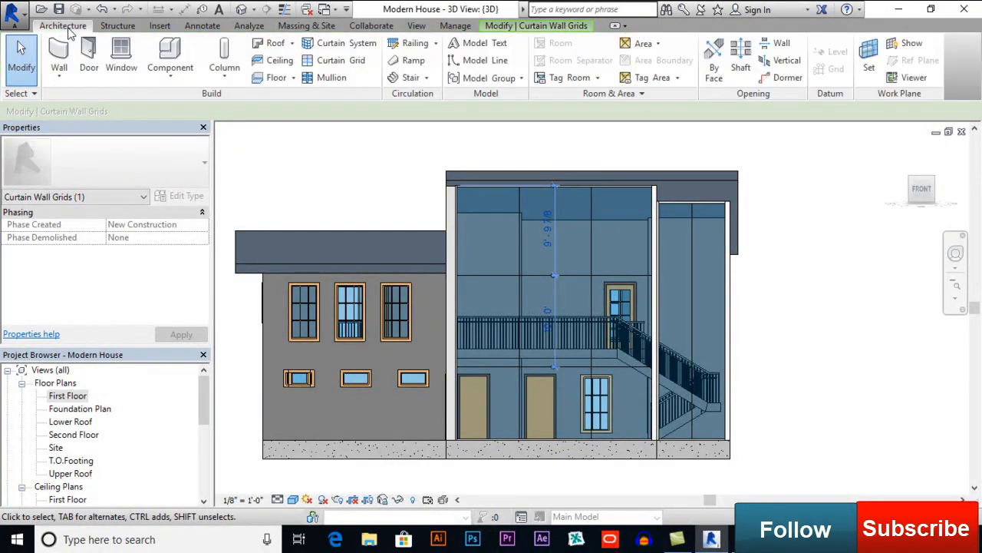
{"action": "left_click", "coordinate": [344, 60]}
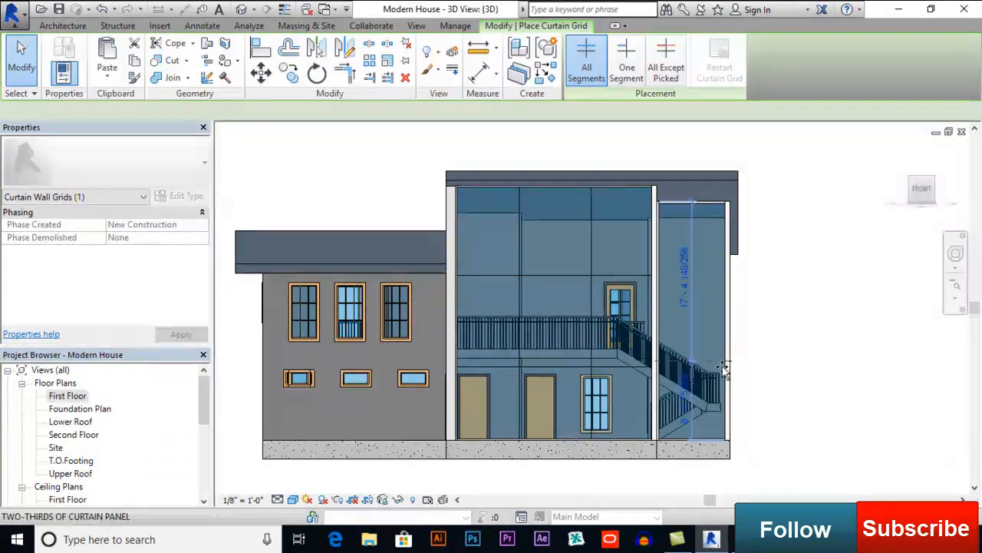
{"action": "scroll", "coordinate": [653, 372], "scroll_direction": "up", "scroll_amount": 3}
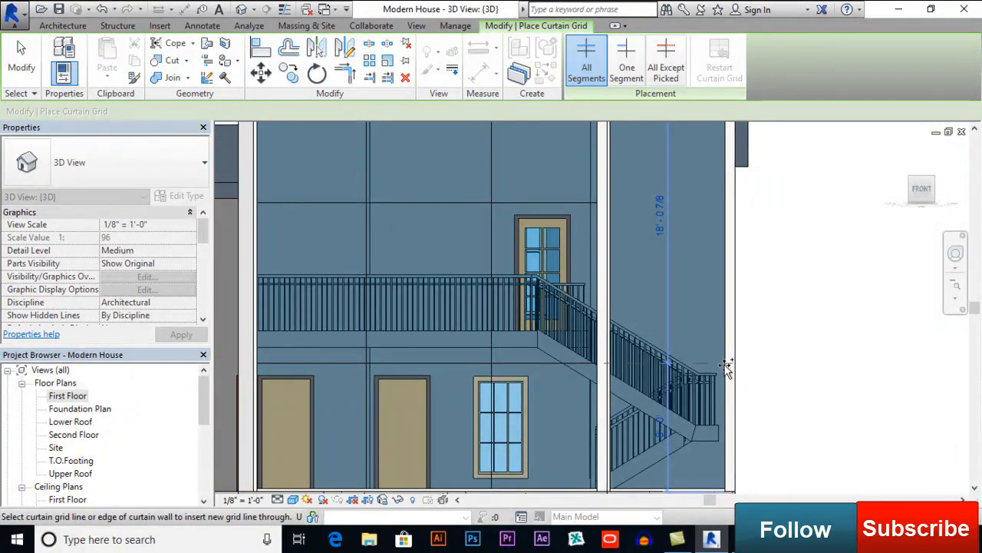
{"action": "left_click", "coordinate": [696, 403]}
{"action": "left_click", "coordinate": [661, 427]}
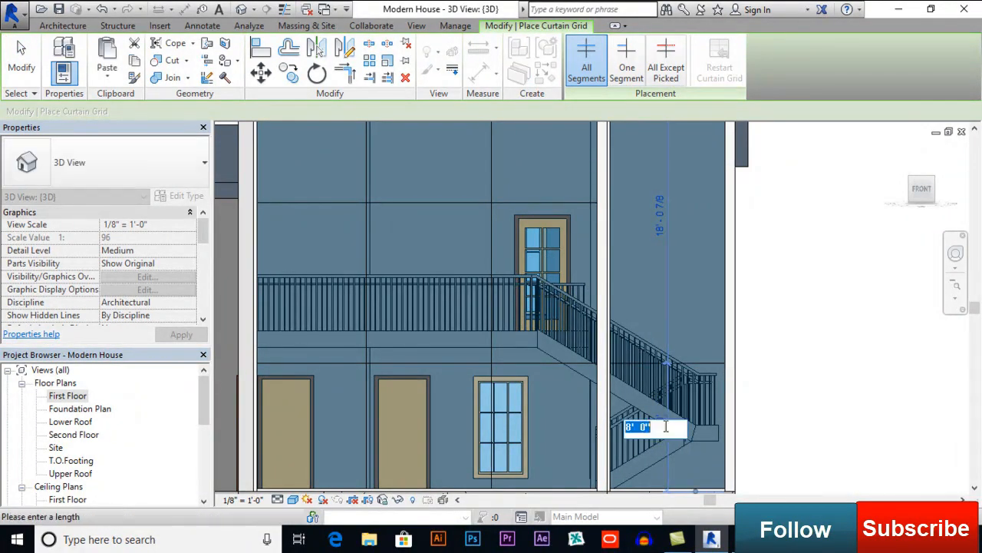
{"action": "left_click", "coordinate": [688, 375]}
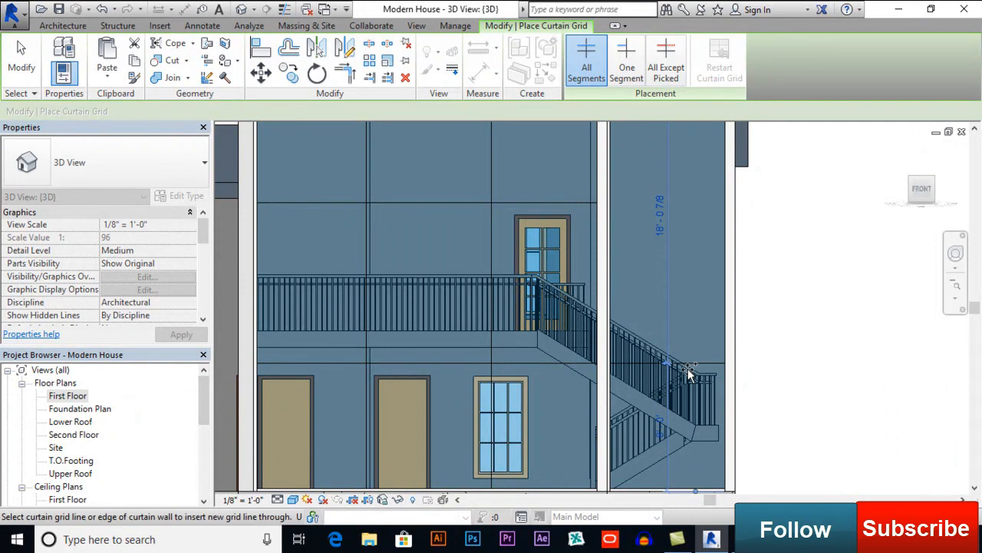
Add an upper horizontal grid line to the narrow front curtain wall and set it 10' above the lower one.
{"action": "left_click", "coordinate": [721, 202]}
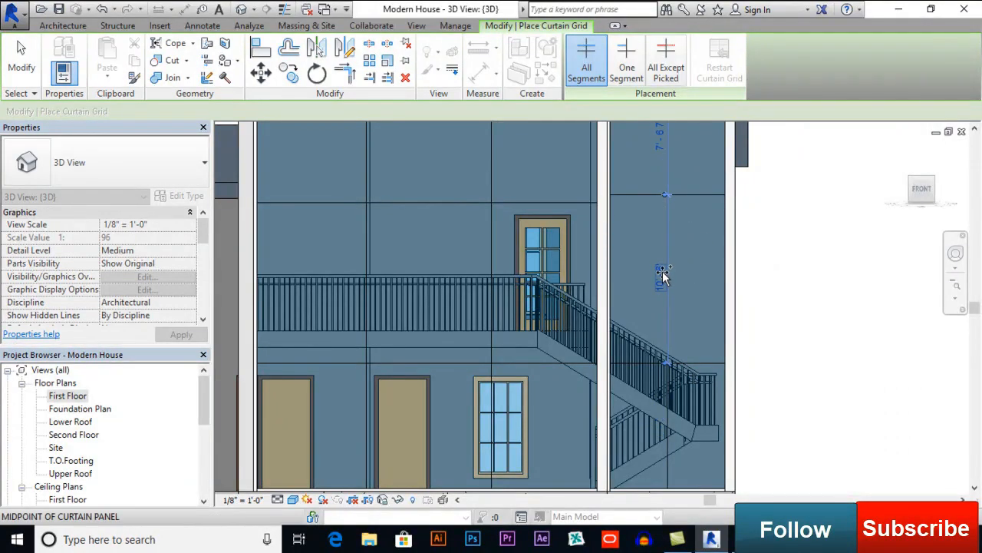
{"action": "left_click", "coordinate": [662, 274]}
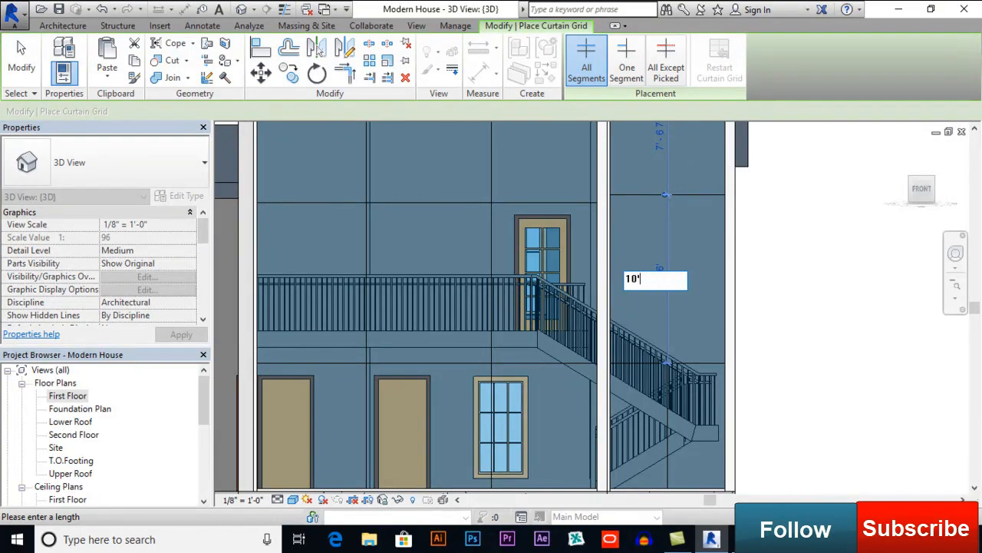
{"action": "key", "text": "Return"}
{"action": "scroll", "coordinate": [767, 294], "scroll_direction": "down", "scroll_amount": 2}
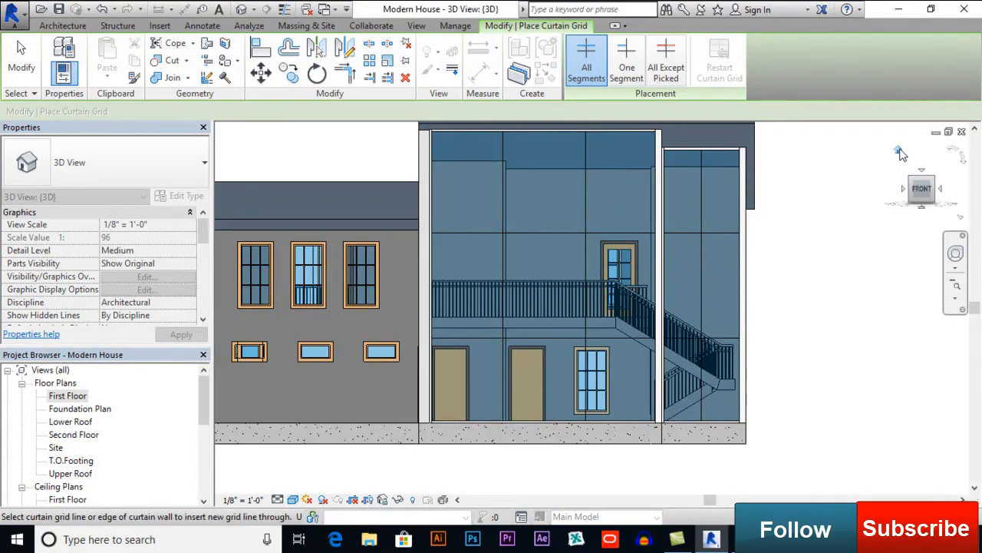
Orient the 3D view straight onto the right side of the house.
{"action": "left_click", "coordinate": [896, 149]}
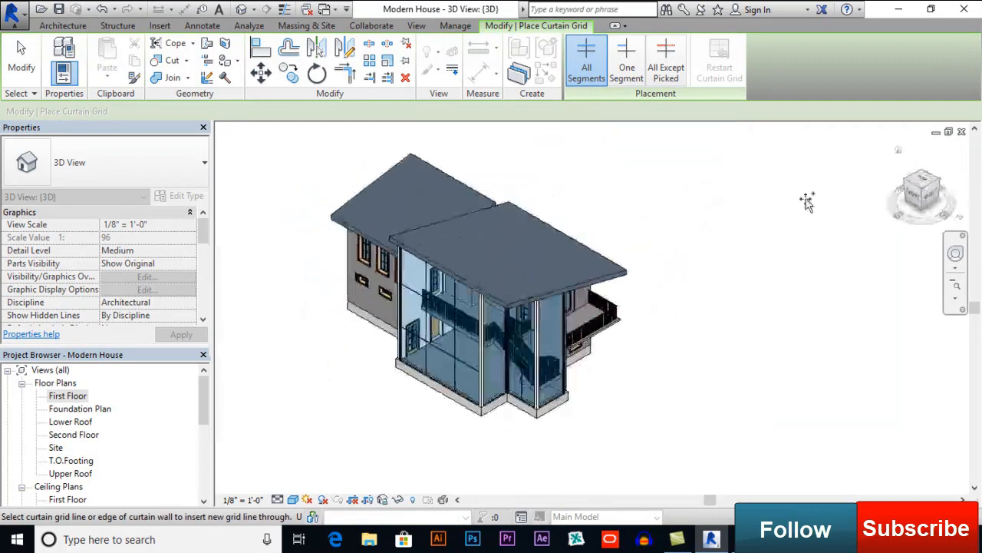
{"action": "scroll", "coordinate": [677, 493], "scroll_direction": "up", "scroll_amount": 5}
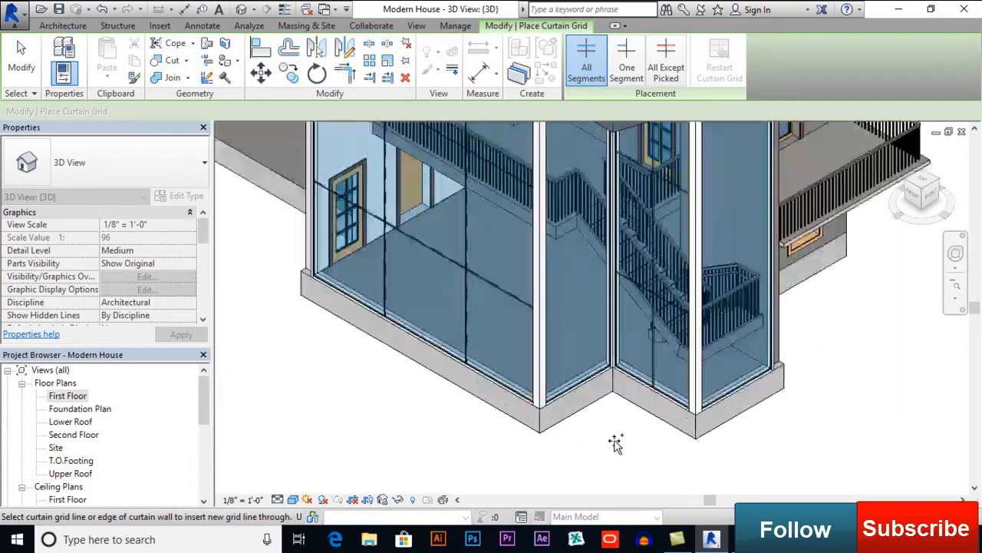
{"action": "left_click", "coordinate": [931, 196]}
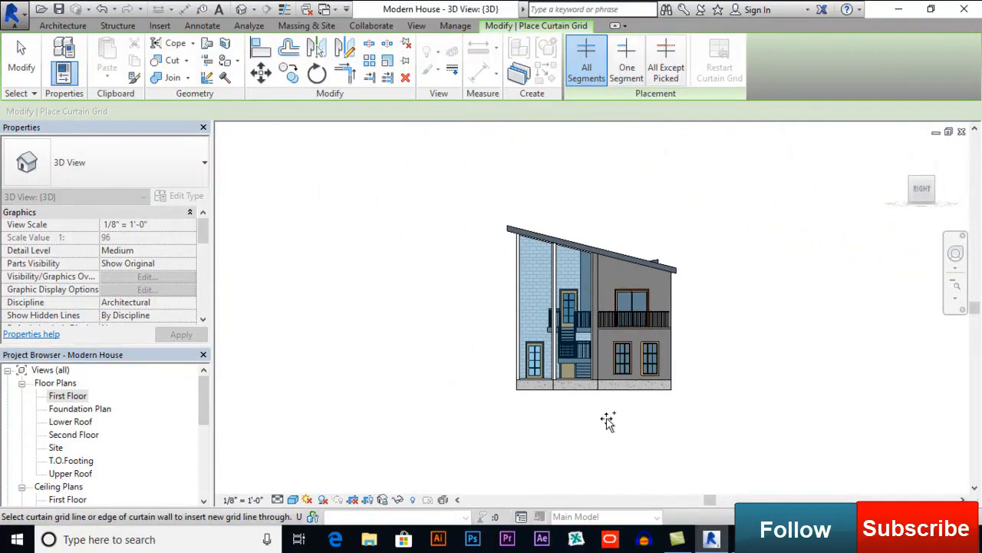
Place two horizontal curtain grid lines on the front-most right-side curtain wall, 8'-0" above the base and 10'-0" above that.
{"action": "scroll", "coordinate": [584, 420], "scroll_direction": "up", "scroll_amount": 2}
{"action": "scroll", "coordinate": [575, 417], "scroll_direction": "up", "scroll_amount": 2}
{"action": "middle_click_drag", "start_coordinate": [566, 410], "coordinate": [588, 456]}
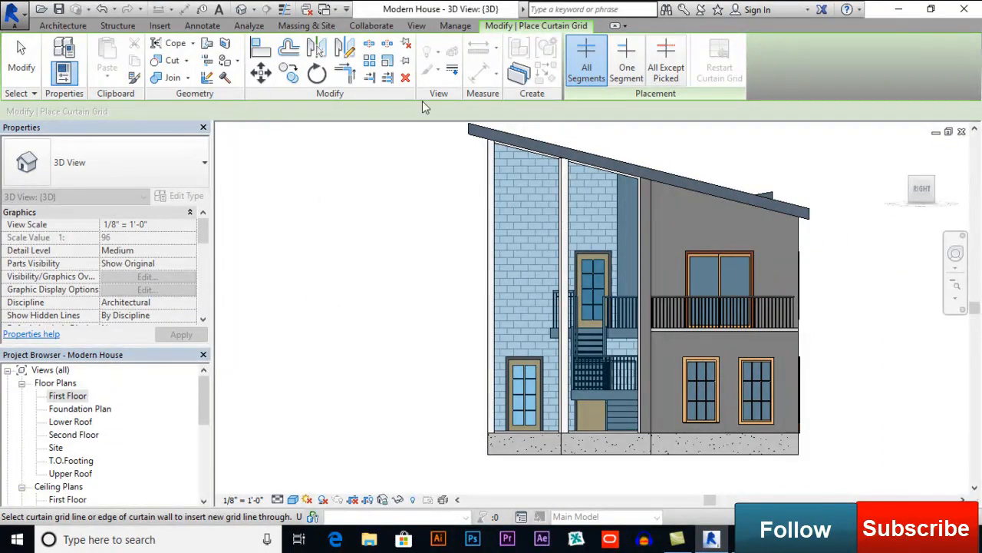
{"action": "left_click", "coordinate": [7, 54]}
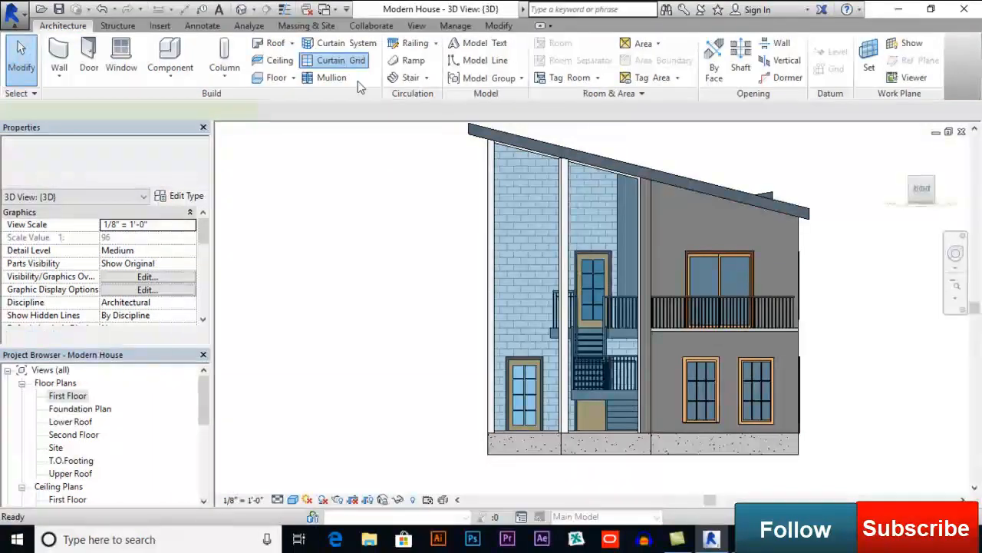
{"action": "left_click", "coordinate": [350, 67]}
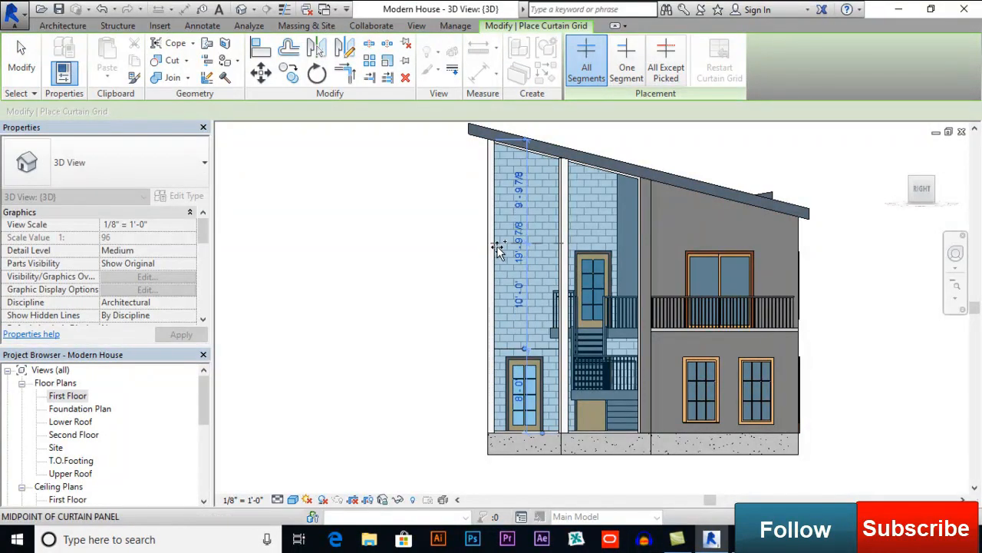
{"action": "left_click", "coordinate": [498, 245]}
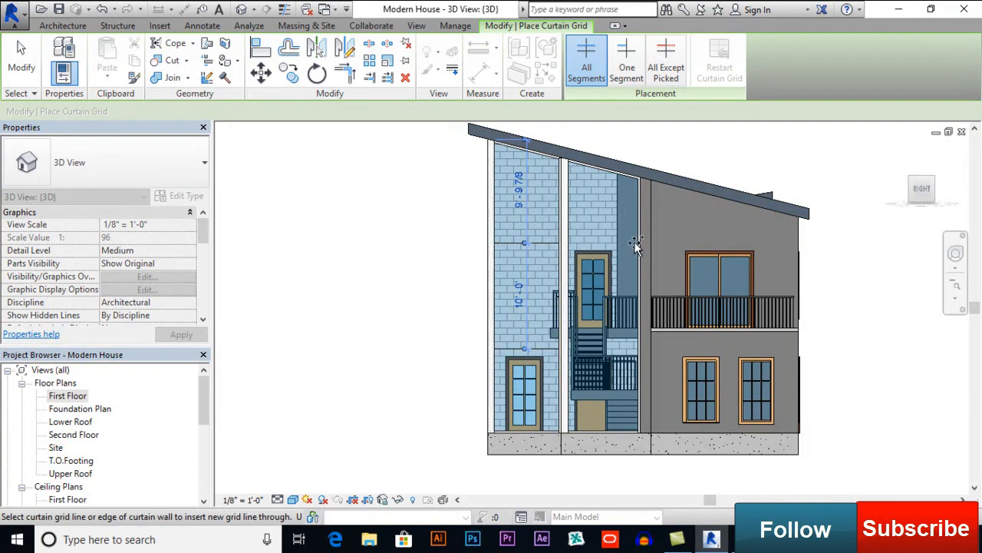
Add two horizontal grid lines to the rear right-side curtain wall, the lower 8' above the base and the upper 10' above it.
{"action": "left_click", "coordinate": [638, 345]}
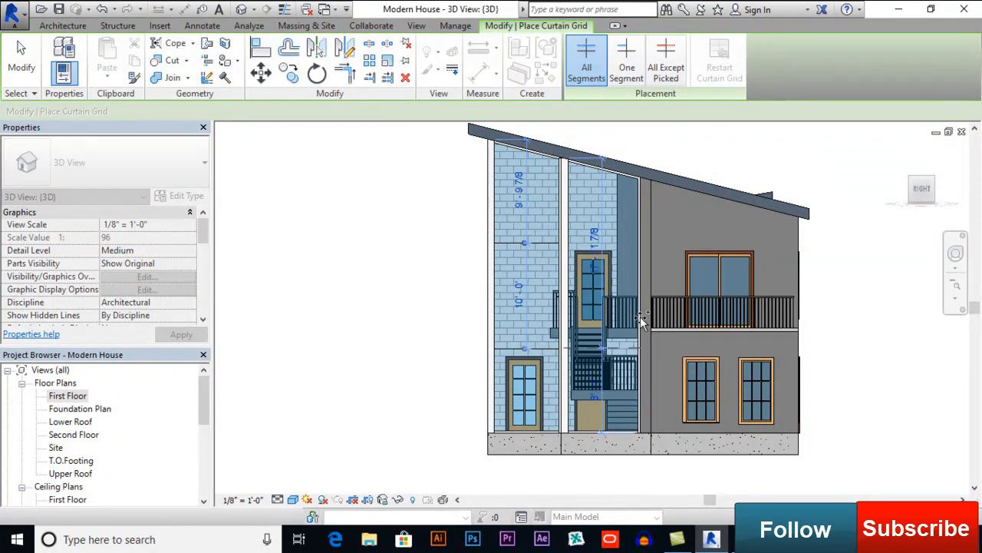
{"action": "left_click", "coordinate": [639, 245]}
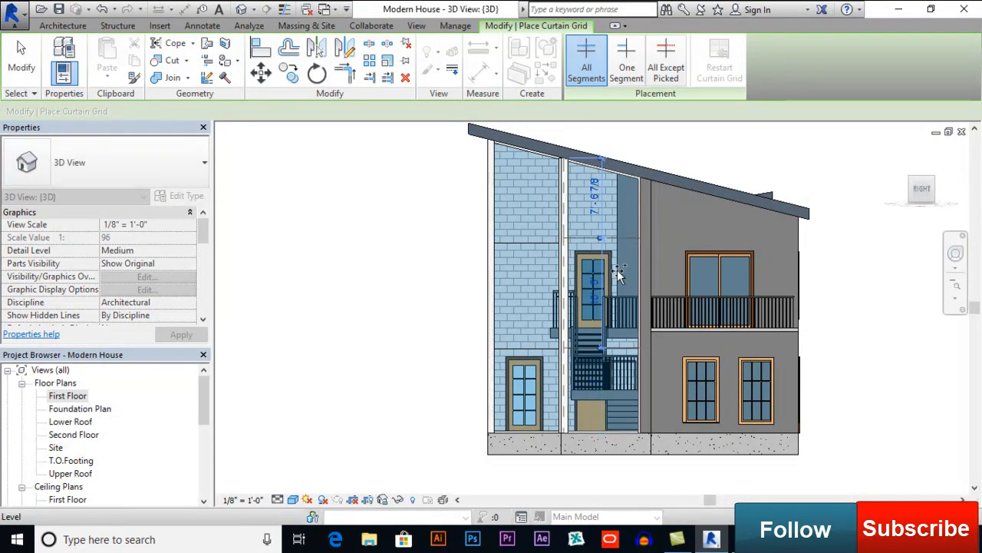
{"action": "left_click", "coordinate": [599, 288]}
{"action": "type", "text": "10'"}
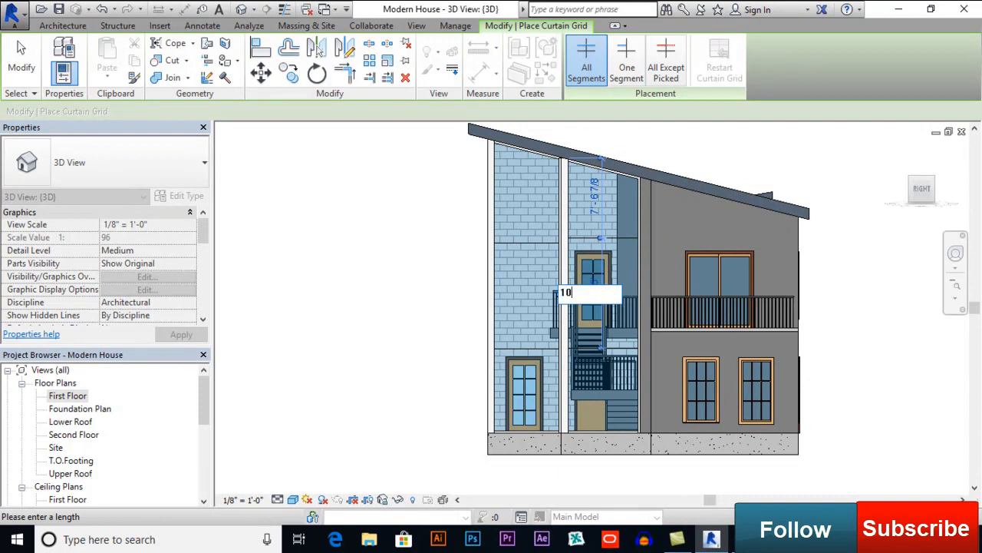
{"action": "key", "text": "Return"}
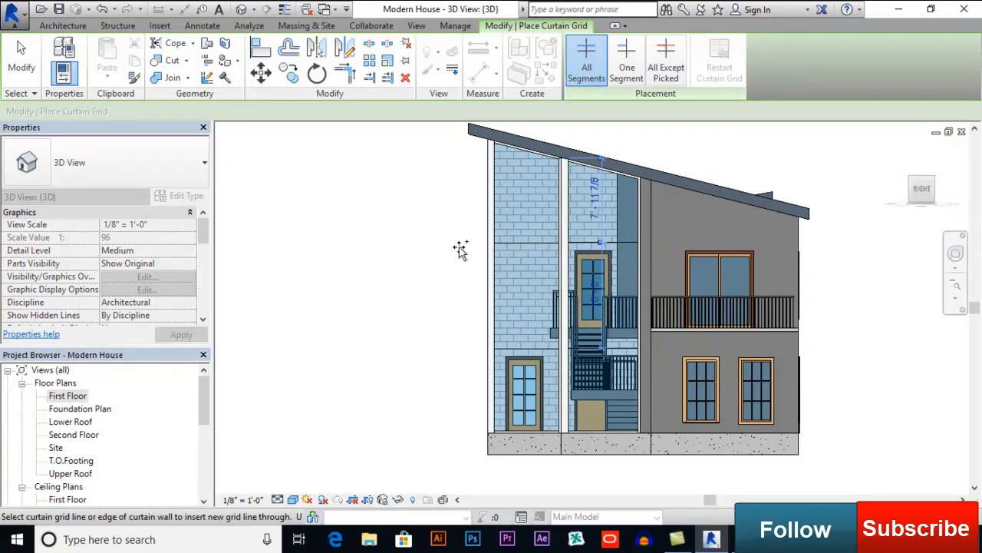
Place a vertical grid line at the midpoint of each of the two right-side curtain walls.
{"action": "left_click", "coordinate": [534, 156]}
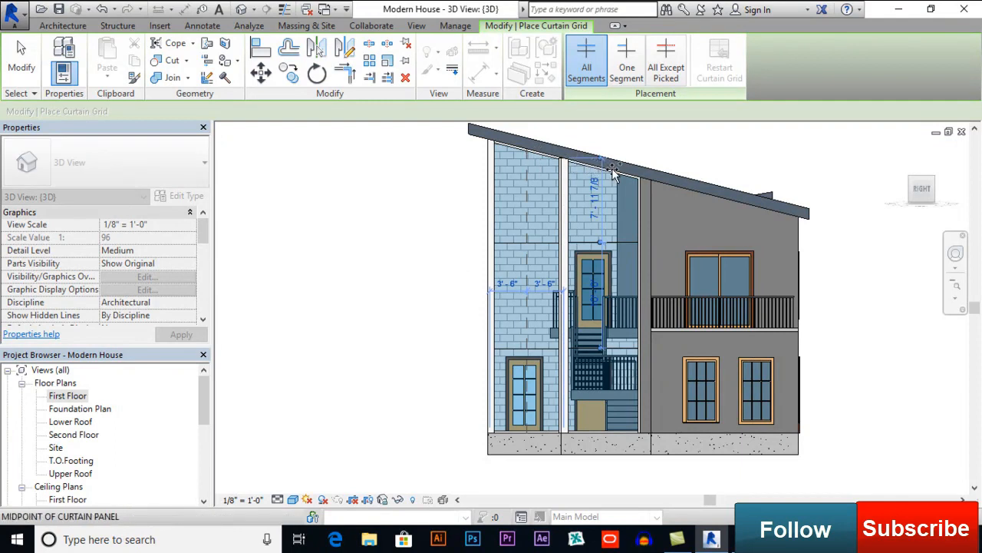
{"action": "left_click", "coordinate": [602, 168]}
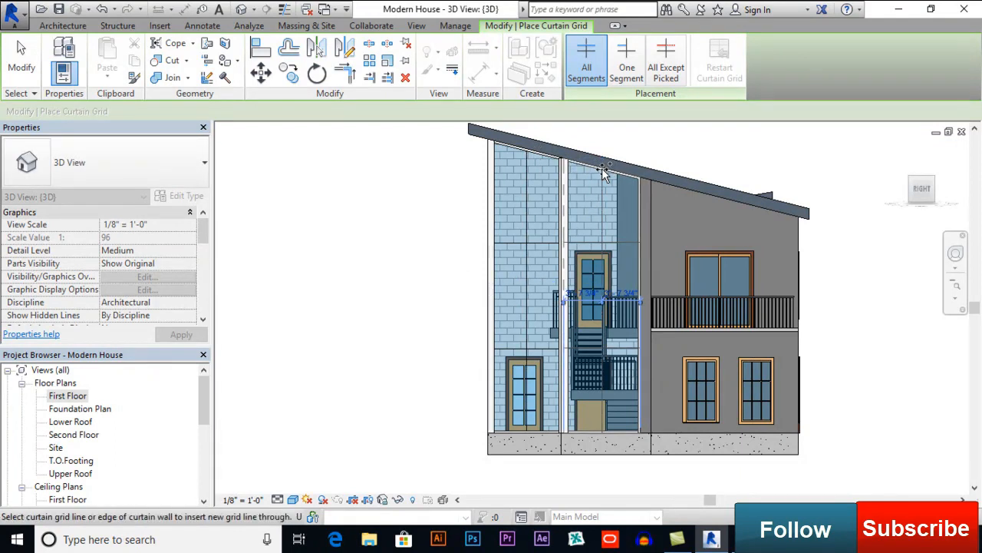
{"action": "left_click", "coordinate": [29, 62]}
{"action": "scroll", "coordinate": [335, 310], "scroll_direction": "down", "scroll_amount": 2}
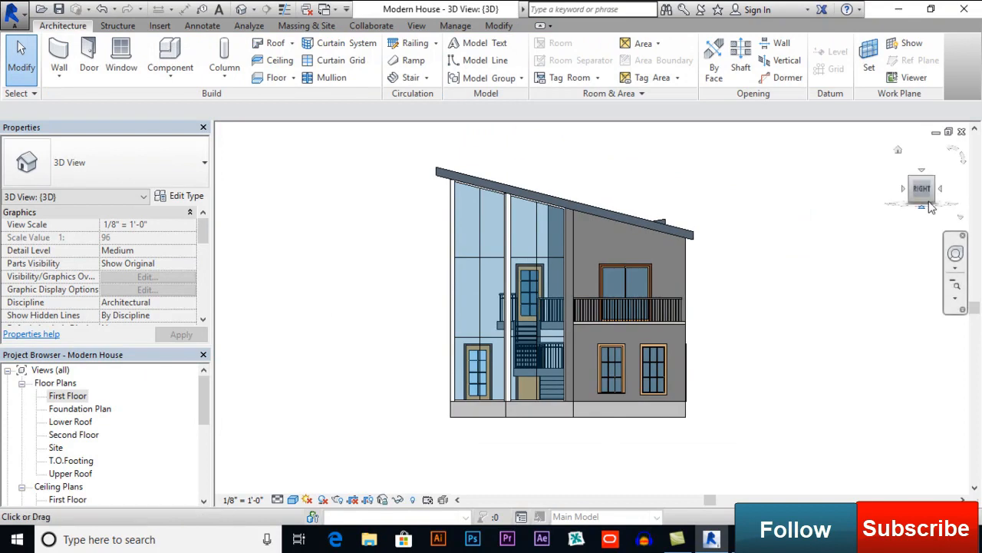
Place 2.5" x 5" rectangular mullions on the two vertical and two horizontal grid lines of the wide front curtain wall.
{"action": "left_click", "coordinate": [897, 151]}
{"action": "scroll", "coordinate": [618, 468], "scroll_direction": "up", "scroll_amount": 4}
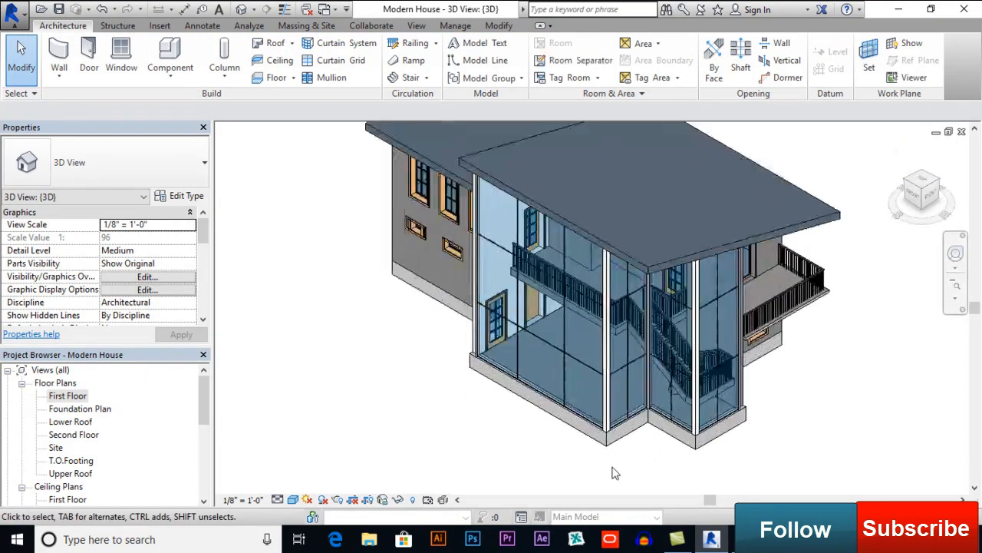
{"action": "scroll", "coordinate": [614, 469], "scroll_direction": "up", "scroll_amount": 1}
{"action": "middle_click_drag", "start_coordinate": [716, 435], "coordinate": [771, 449]}
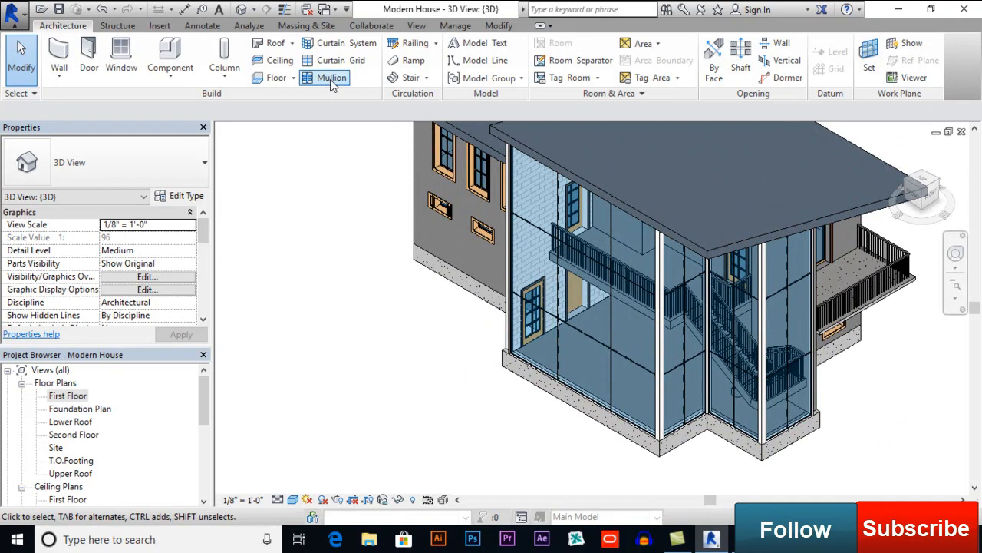
{"action": "left_click", "coordinate": [332, 80]}
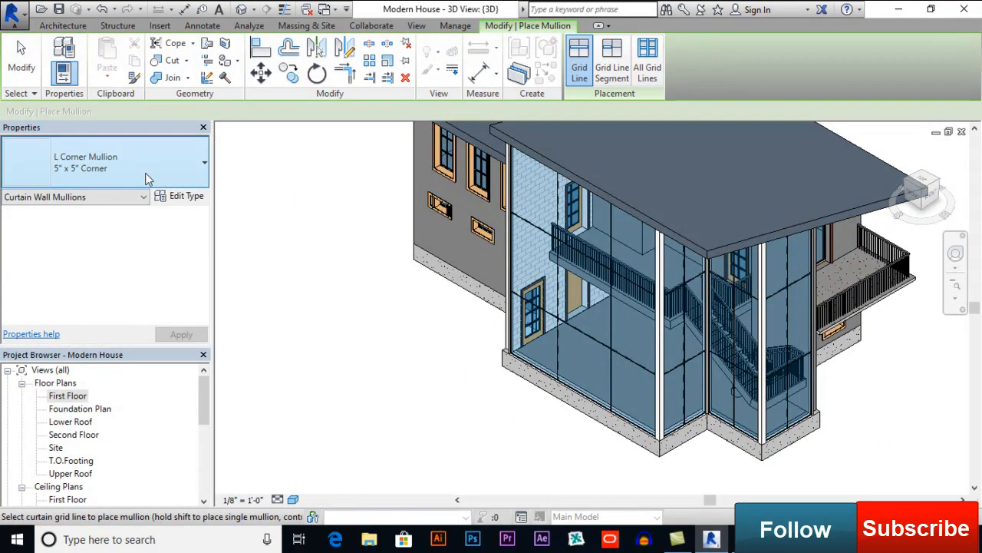
{"action": "left_click", "coordinate": [145, 173]}
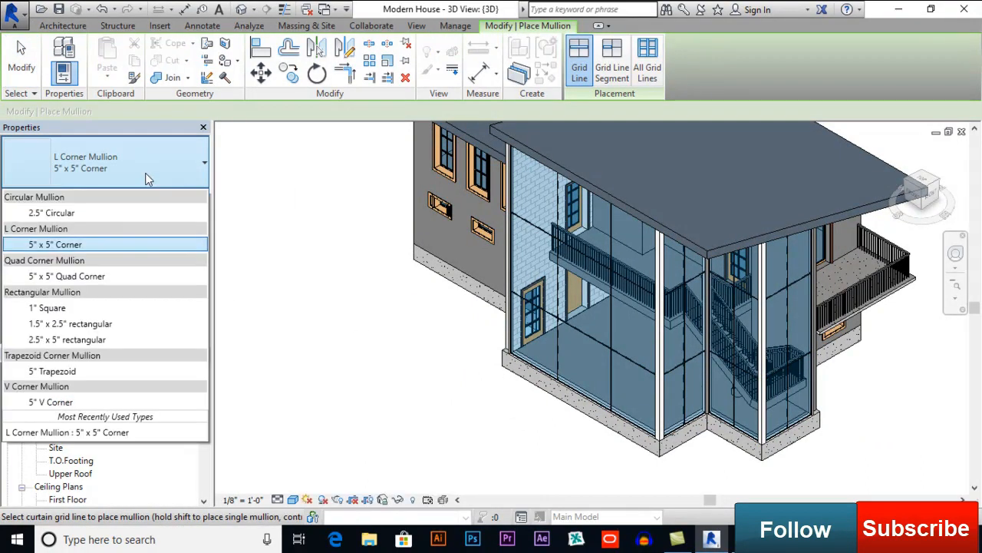
{"action": "left_click", "coordinate": [90, 339]}
{"action": "left_click", "coordinate": [572, 343]}
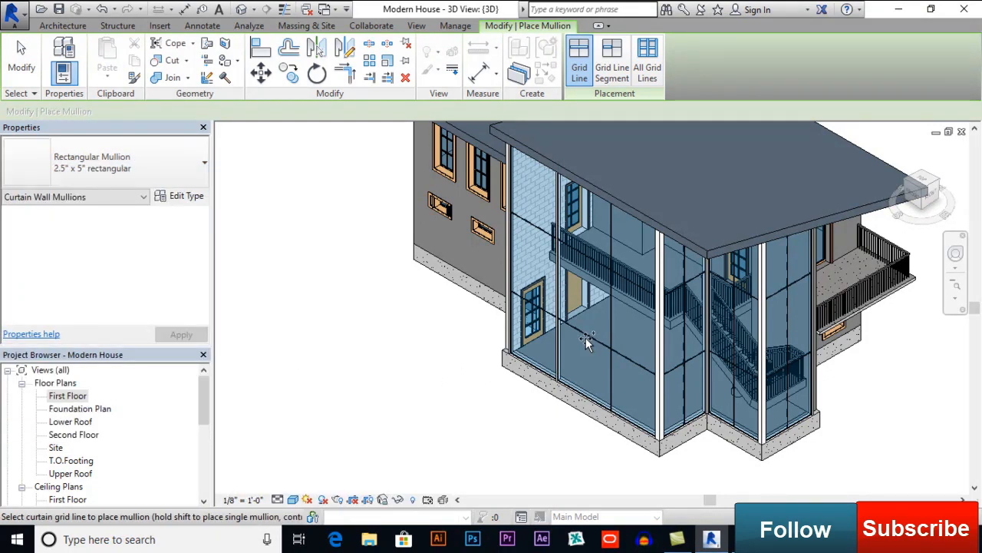
{"action": "left_click", "coordinate": [605, 360]}
{"action": "left_click", "coordinate": [611, 374]}
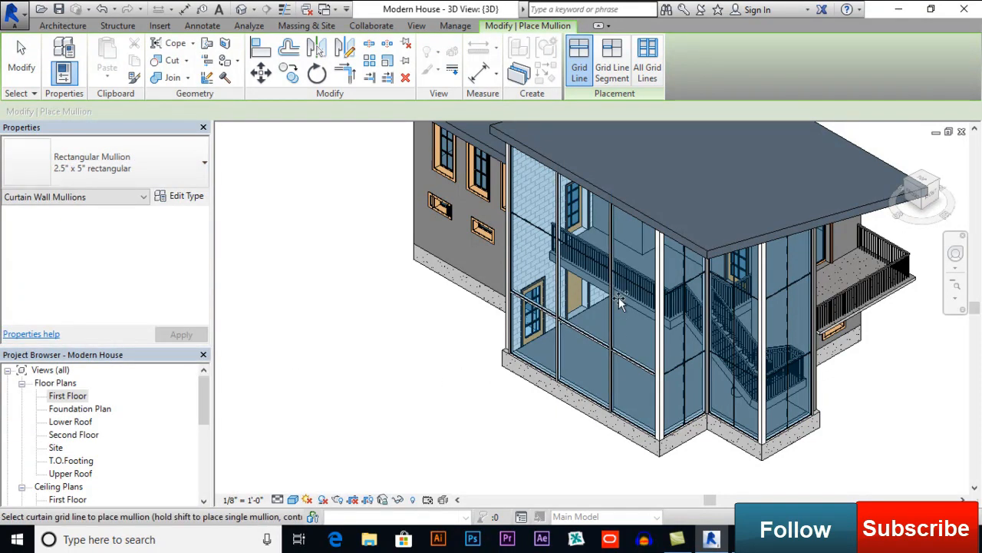
{"action": "left_click", "coordinate": [527, 223]}
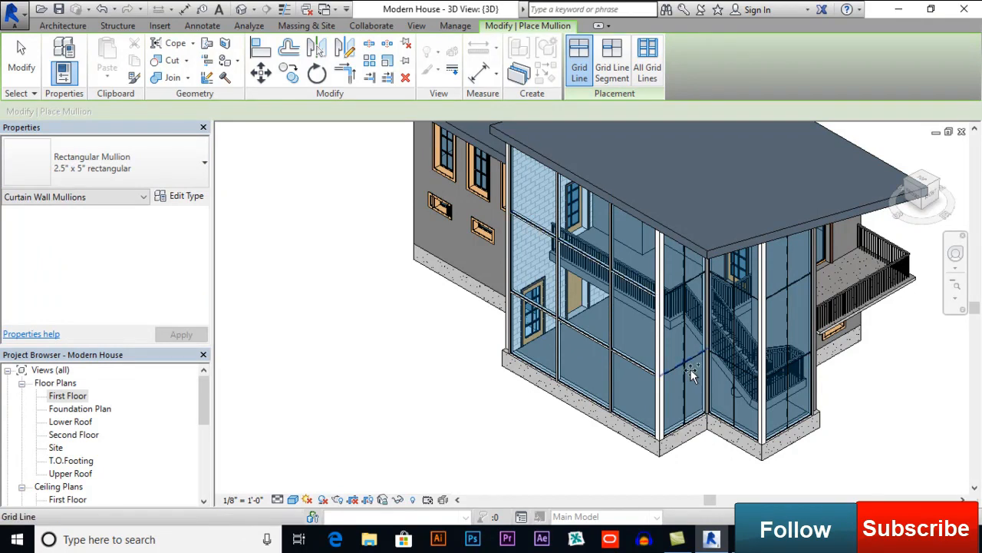
Place rectangular mullions on all grid lines of the front-most right-side wall and the narrow front wall beside the stair.
{"action": "scroll", "coordinate": [687, 366], "scroll_direction": "up", "scroll_amount": 3}
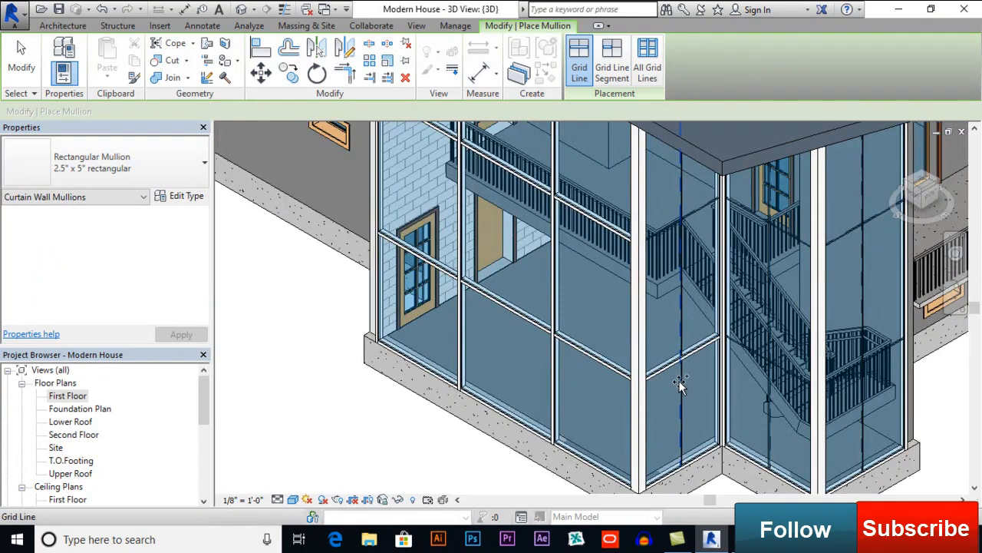
{"action": "left_click", "coordinate": [687, 368]}
{"action": "left_click", "coordinate": [748, 216]}
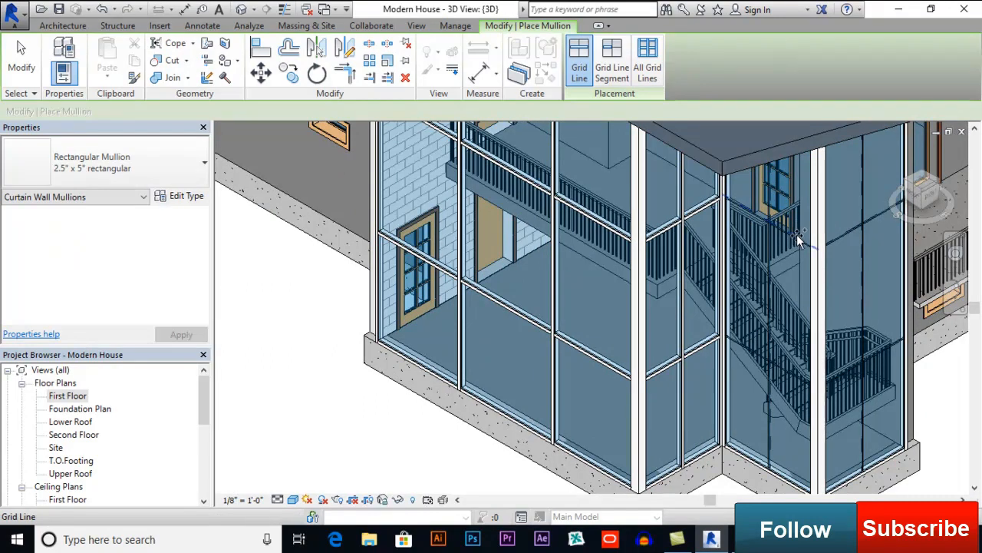
{"action": "left_click", "coordinate": [768, 200]}
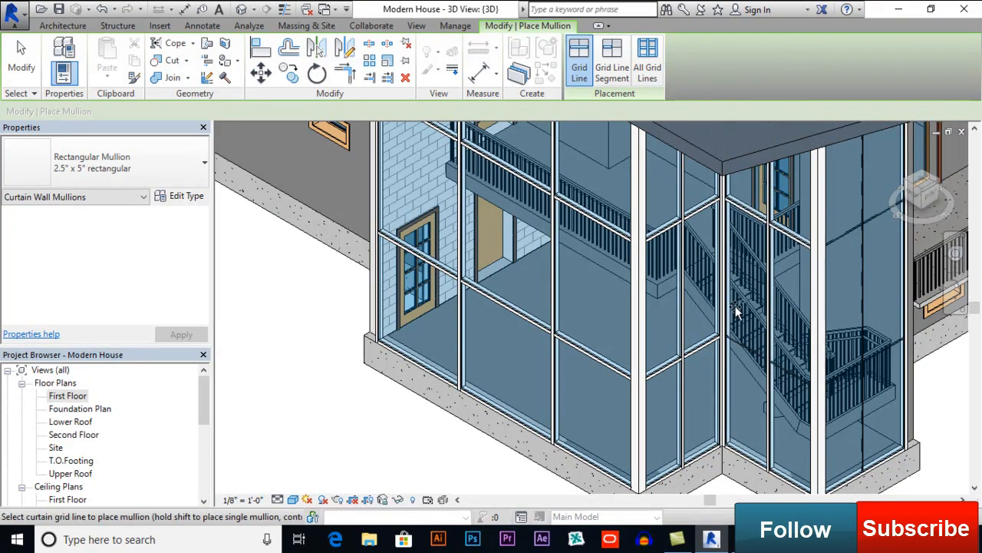
{"action": "left_click", "coordinate": [735, 343]}
Place rectangular mullions on the two horizontal grid lines and the vertical one of the rear right-side curtain wall.
{"action": "middle_click_drag", "start_coordinate": [811, 356], "coordinate": [735, 352]}
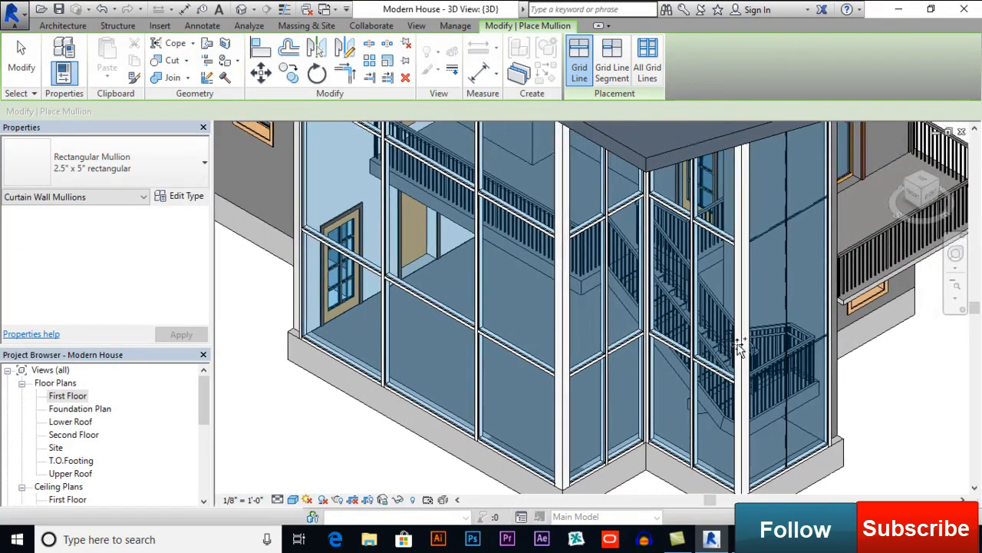
{"action": "left_click", "coordinate": [817, 343]}
{"action": "left_click", "coordinate": [806, 209]}
{"action": "left_click", "coordinate": [786, 184]}
Examine the curtain walls and their mullions from the front and left sides of the house.
{"action": "scroll", "coordinate": [745, 281], "scroll_direction": "down", "scroll_amount": 1}
{"action": "middle_click_drag", "start_coordinate": [628, 371], "coordinate": [703, 399]}
{"action": "scroll", "coordinate": [624, 428], "scroll_direction": "down", "scroll_amount": 1}
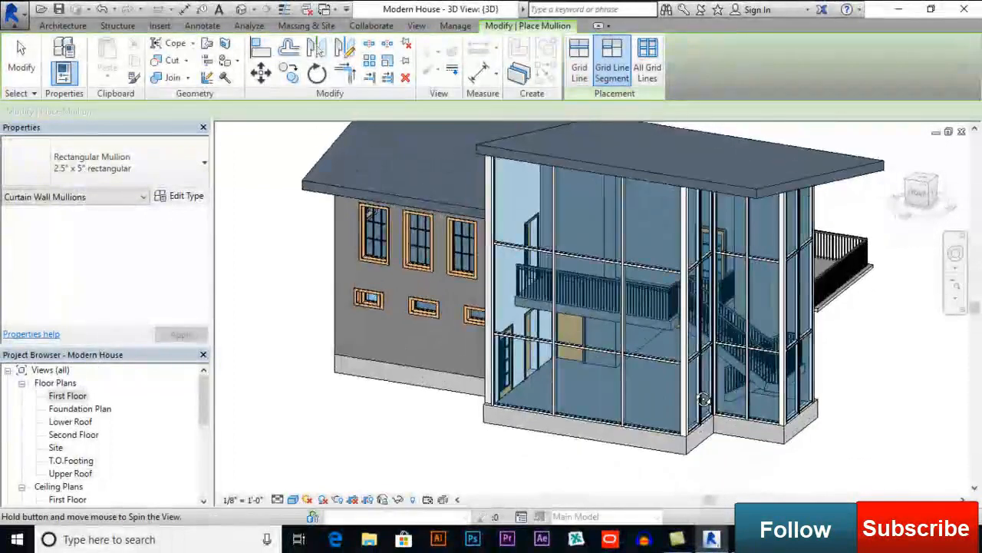
{"action": "scroll", "coordinate": [684, 401], "scroll_direction": "up", "scroll_amount": 3}
{"action": "scroll", "coordinate": [679, 407], "scroll_direction": "down", "scroll_amount": 3}
{"action": "middle_click_drag", "start_coordinate": [678, 407], "coordinate": [645, 406]}
{"action": "scroll", "coordinate": [552, 313], "scroll_direction": "down", "scroll_amount": 3}
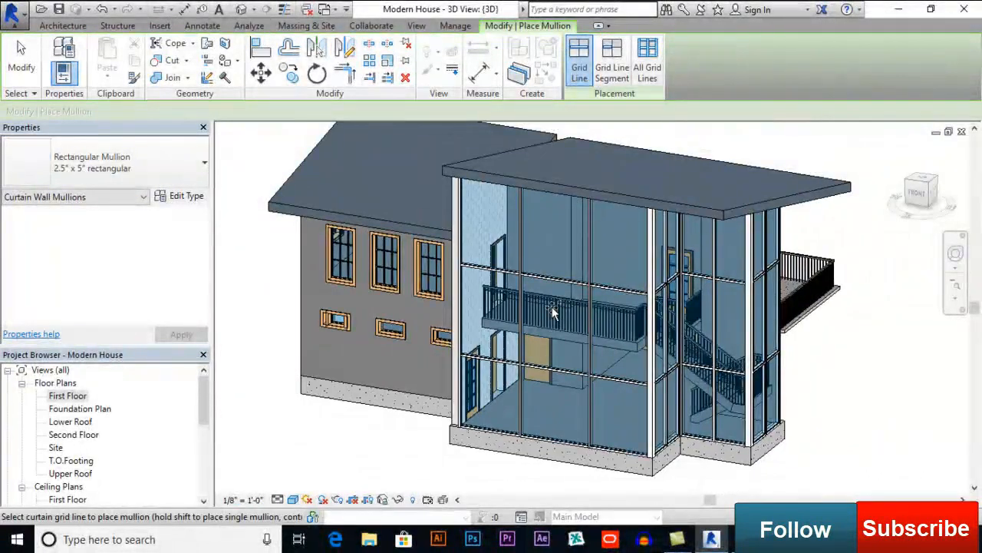
{"action": "scroll", "coordinate": [613, 343], "scroll_direction": "down", "scroll_amount": 2}
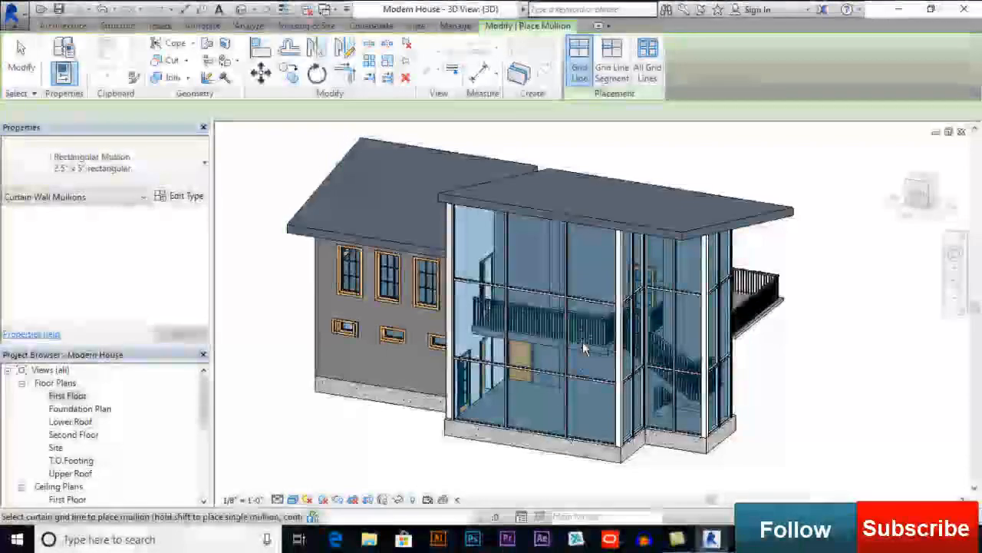
{"action": "scroll", "coordinate": [567, 366], "scroll_direction": "up", "scroll_amount": 4}
{"action": "scroll", "coordinate": [631, 323], "scroll_direction": "down", "scroll_amount": 2}
{"action": "middle_click_drag", "start_coordinate": [714, 337], "coordinate": [724, 365], "text": "shift"}
{"action": "scroll", "coordinate": [713, 358], "scroll_direction": "down", "scroll_amount": 1}
{"action": "middle_click_drag", "start_coordinate": [655, 368], "coordinate": [654, 368], "text": "shift"}
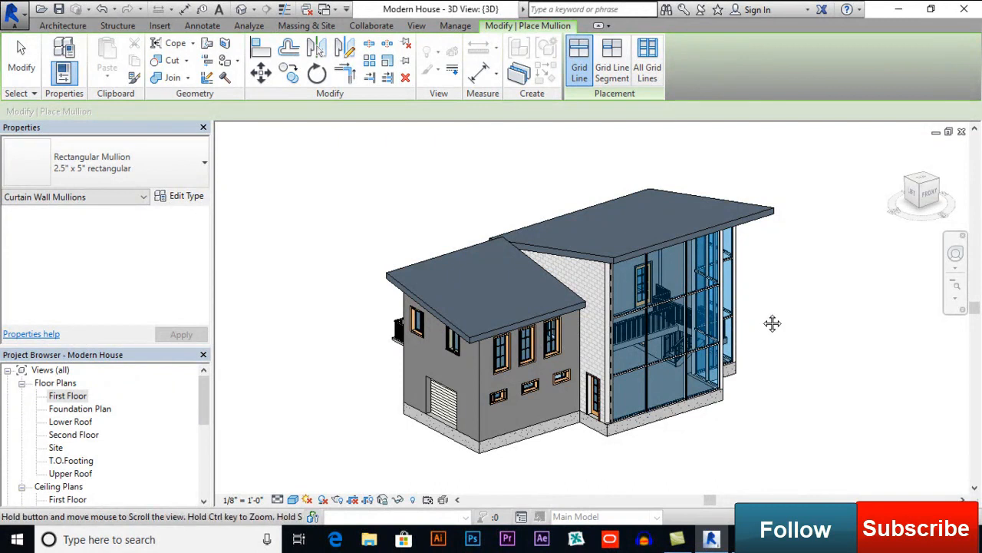
{"action": "middle_click_drag", "start_coordinate": [773, 321], "coordinate": [765, 302]}
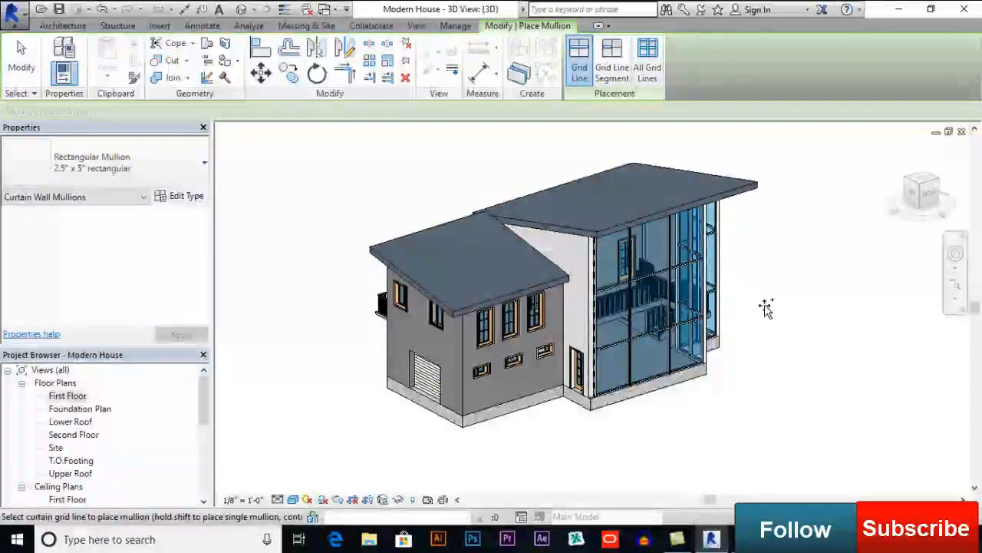